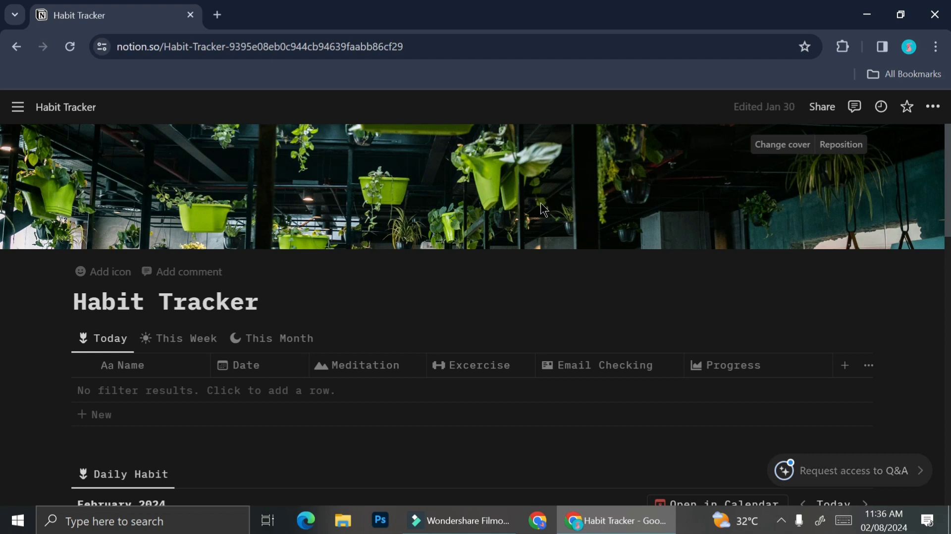
# Look over the Habit Tracker page, including its Today table and the Daily Habit calendar.
pyautogui.scroll(-3, 688, 248)
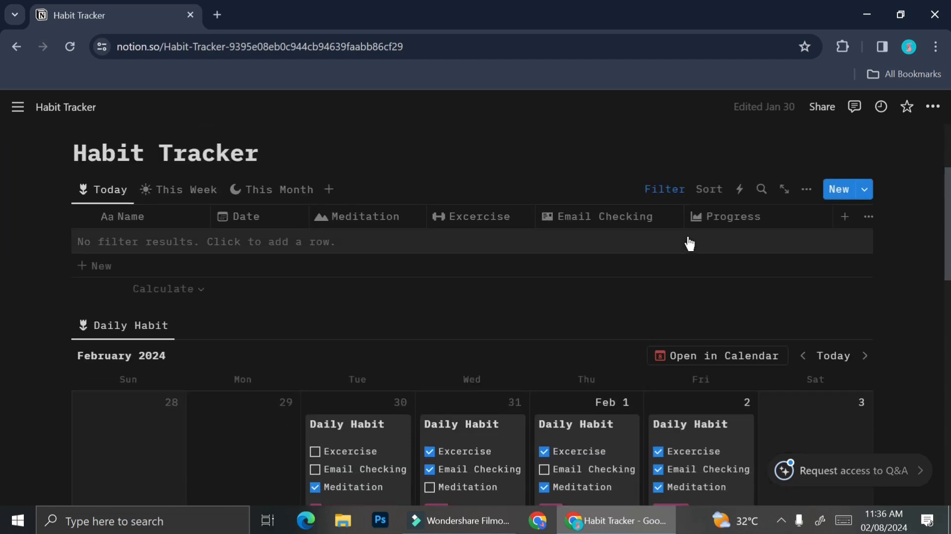
pyautogui.scroll(-3, 688, 244)
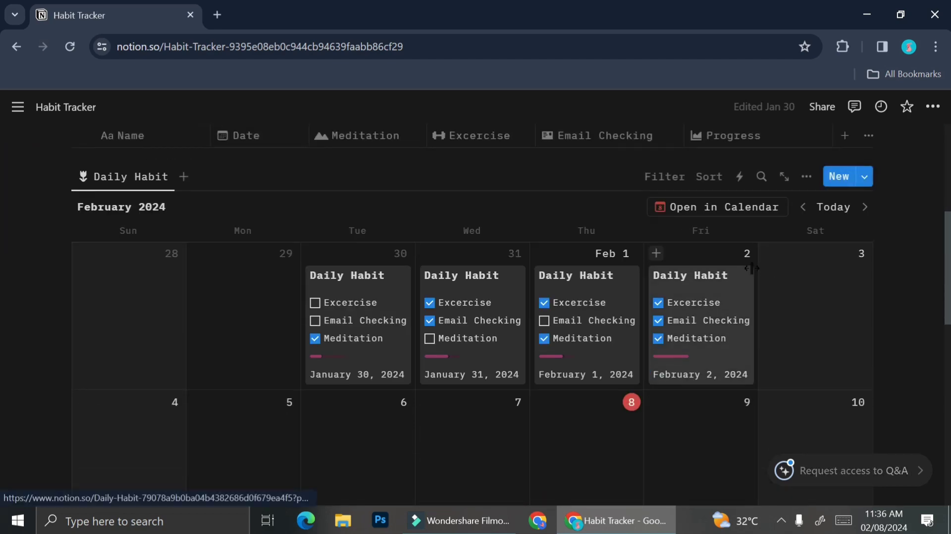
pyautogui.scroll(-6, 701, 317)
pyautogui.scroll(6, 700, 313)
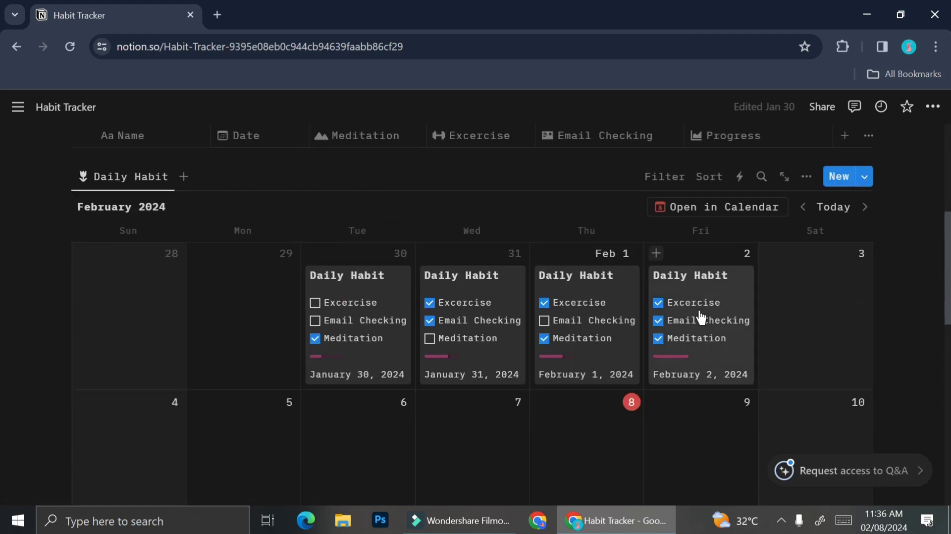
pyautogui.scroll(6, 699, 309)
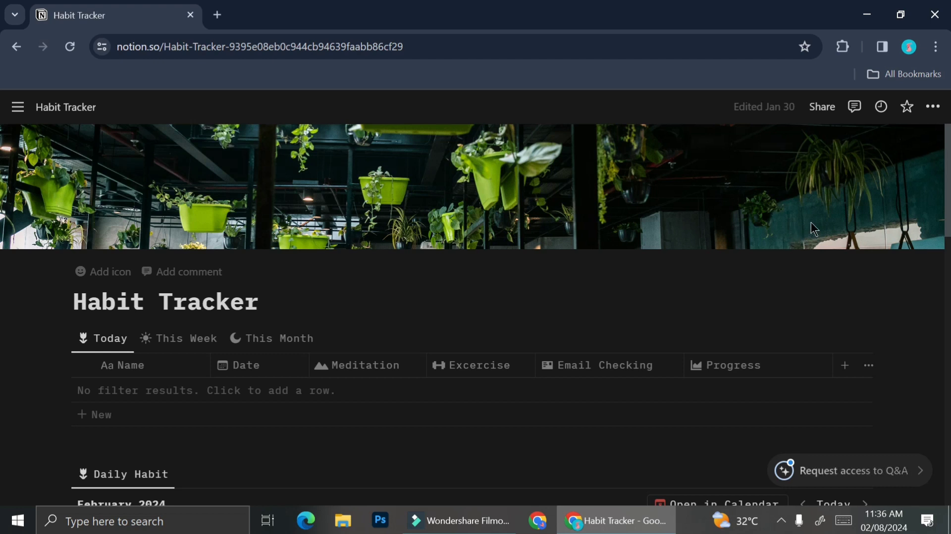
# Browse the list of connections that can be added to the Habit Tracker page.
pyautogui.click(932, 106)
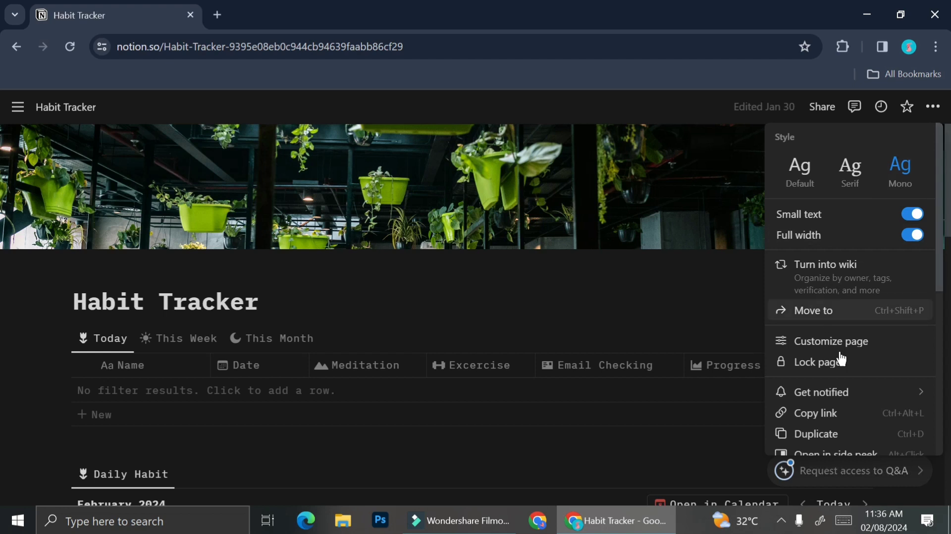
pyautogui.scroll(-3, 856, 367)
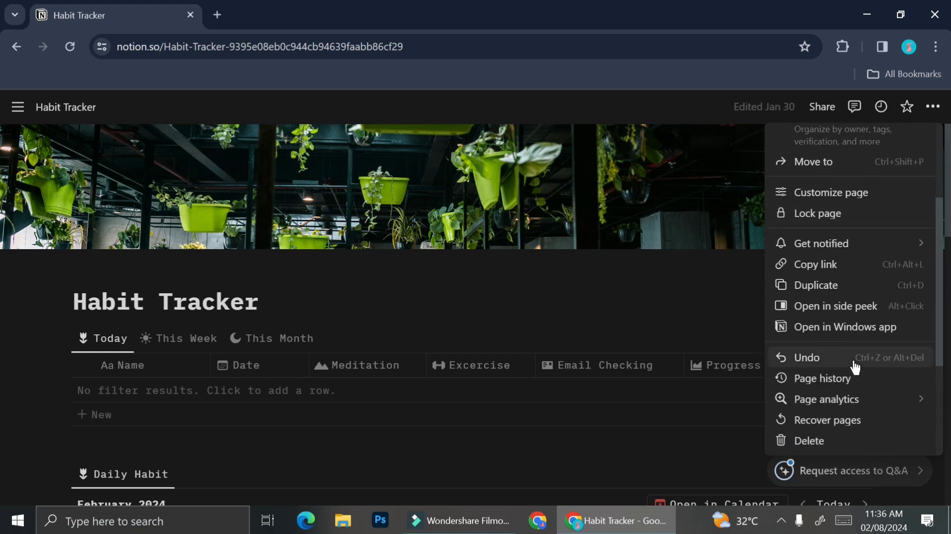
pyautogui.scroll(-3, 855, 367)
pyautogui.scroll(-1, 855, 367)
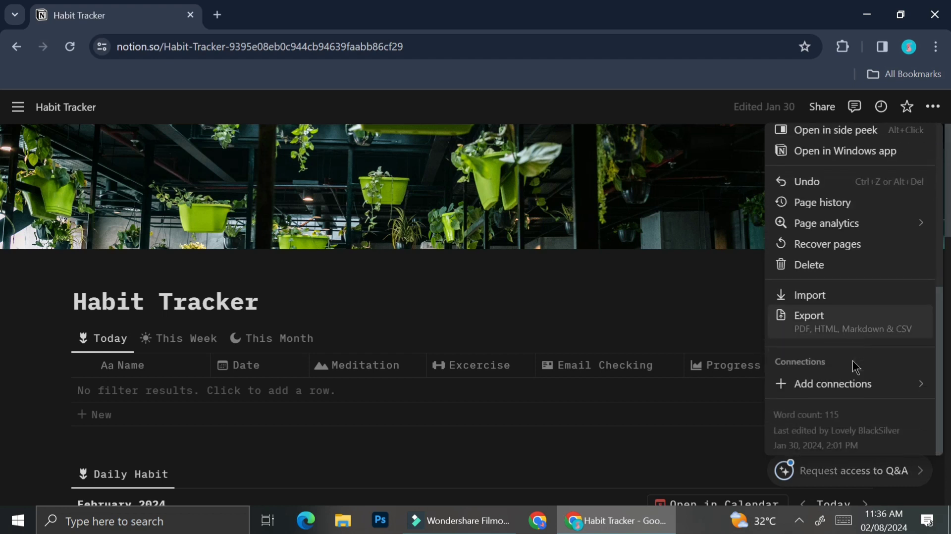
pyautogui.moveTo(844, 391)
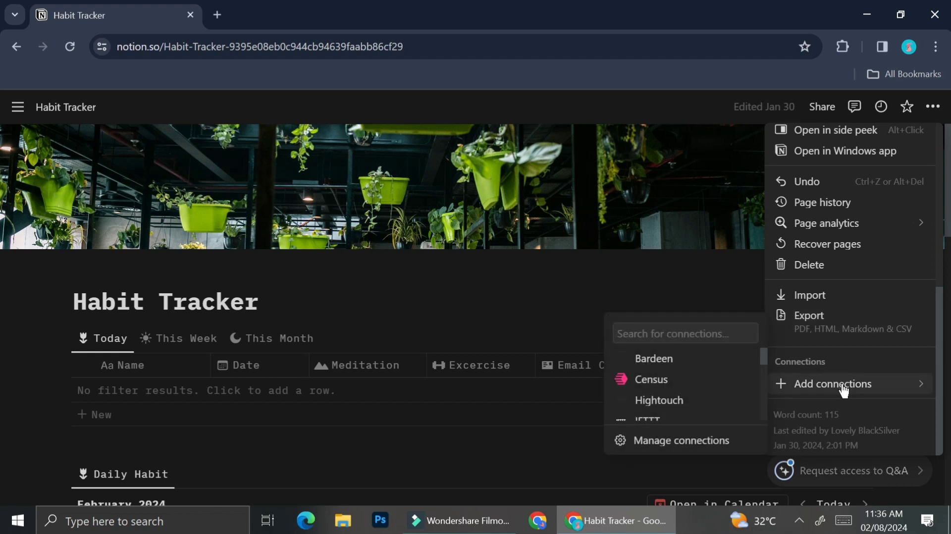
pyautogui.scroll(-2, 712, 381)
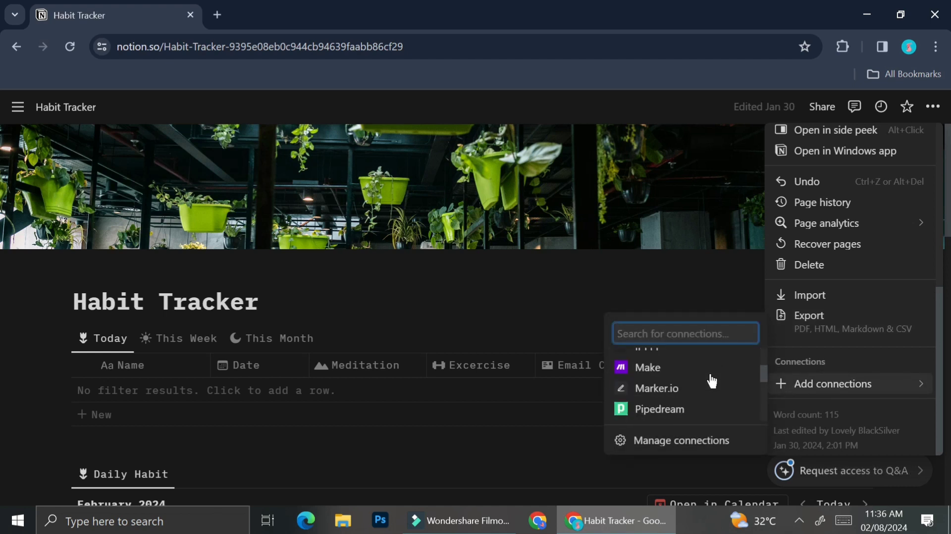
pyautogui.scroll(-3, 693, 379)
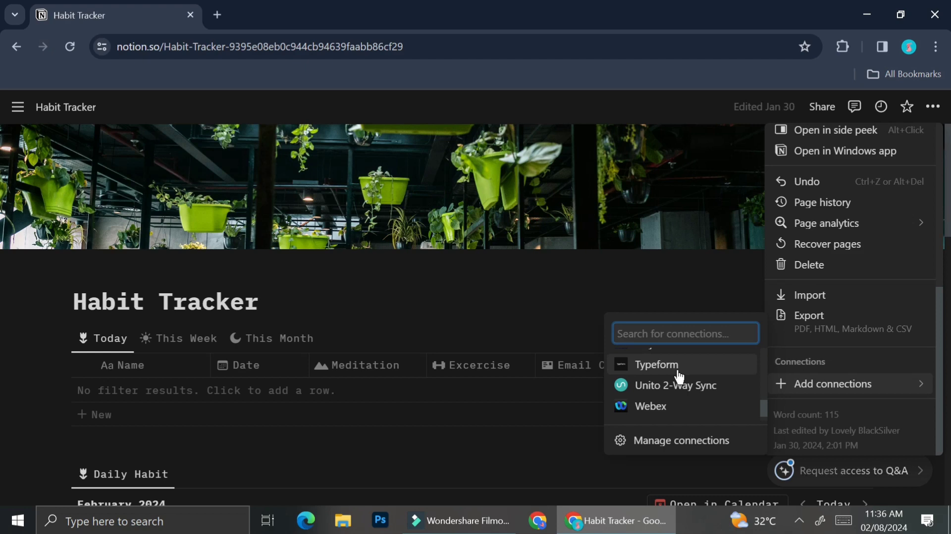
pyautogui.scroll(-1, 679, 377)
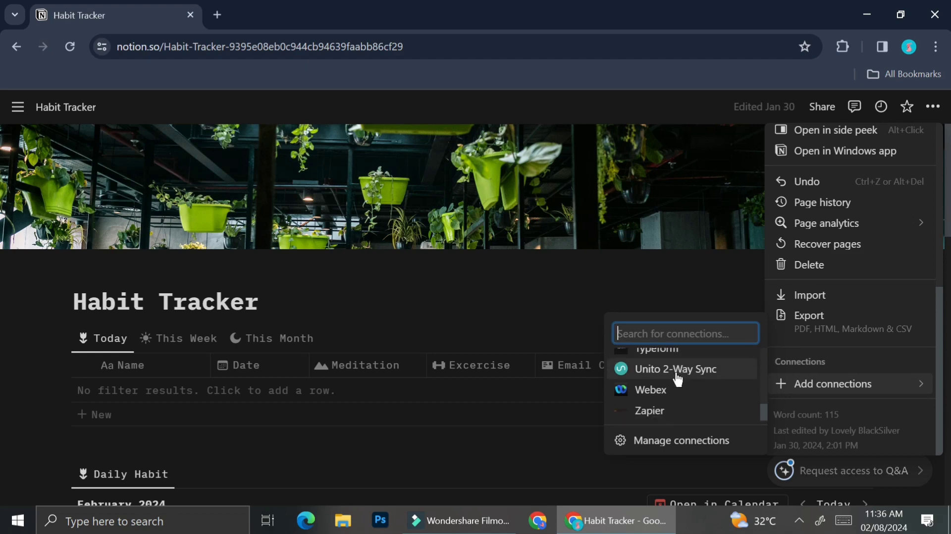
# Open the connection management settings and go from there to the connections gallery.
pyautogui.click(696, 443)
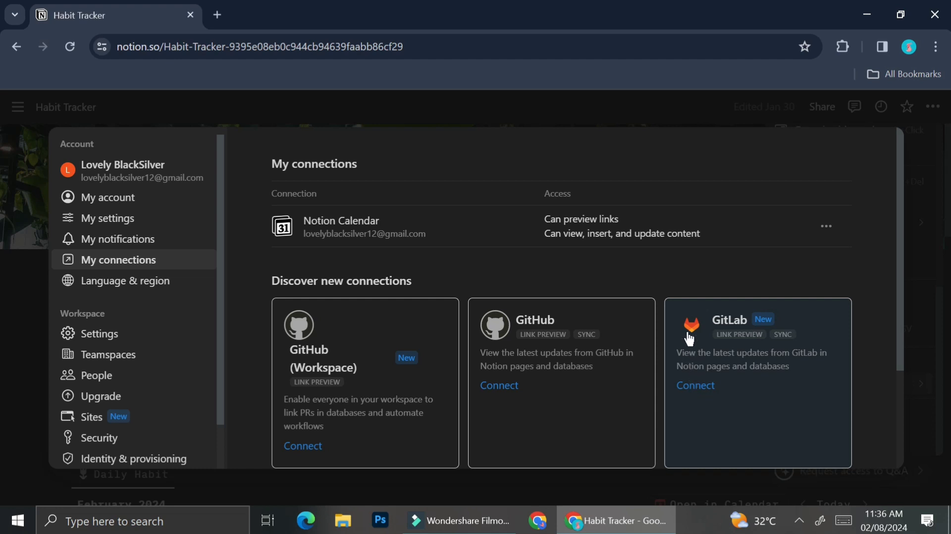
pyautogui.scroll(-3, 690, 338)
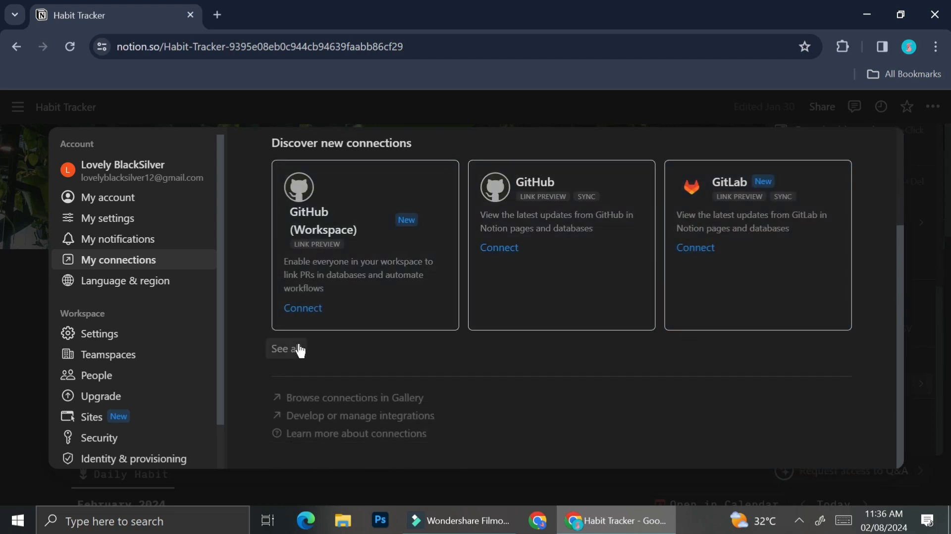
pyautogui.click(313, 396)
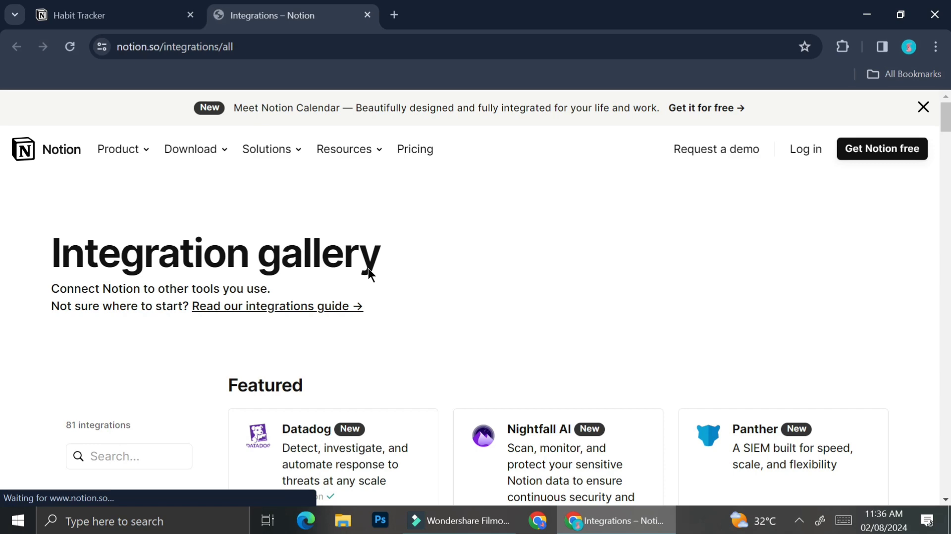
# Look through all integrations in the Integration gallery and return to the Google Drive and Google Workspace entries.
pyautogui.scroll(-3, 396, 262)
pyautogui.scroll(-3, 417, 271)
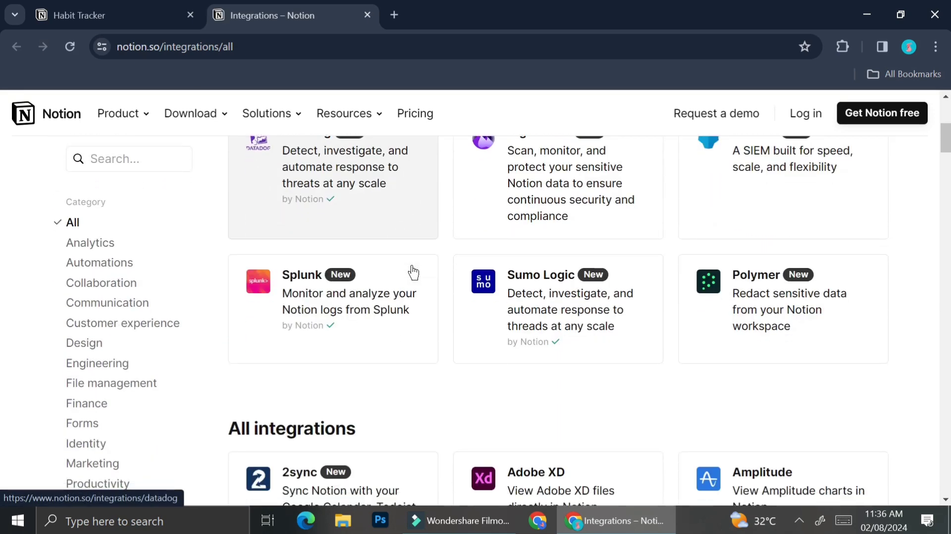
pyautogui.scroll(-2, 414, 271)
pyautogui.scroll(-6, 414, 271)
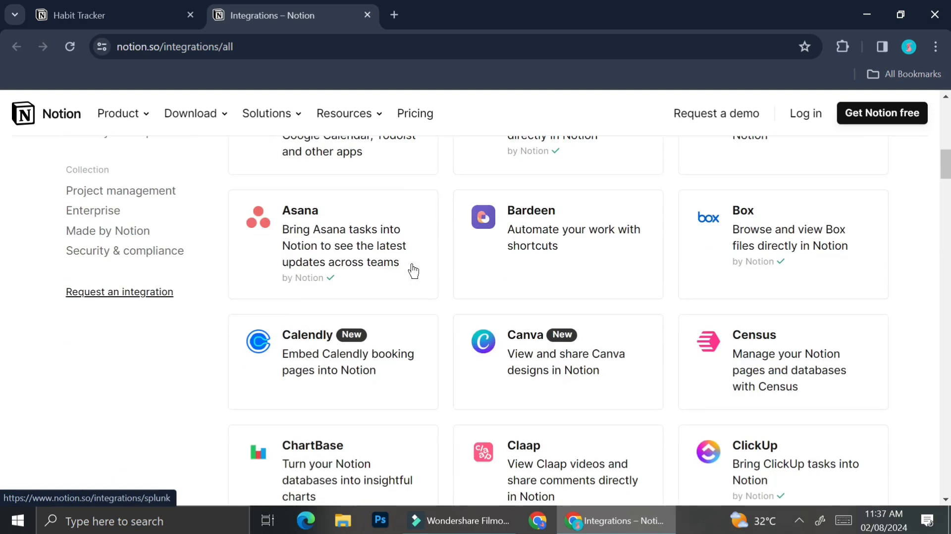
pyautogui.scroll(-2, 413, 271)
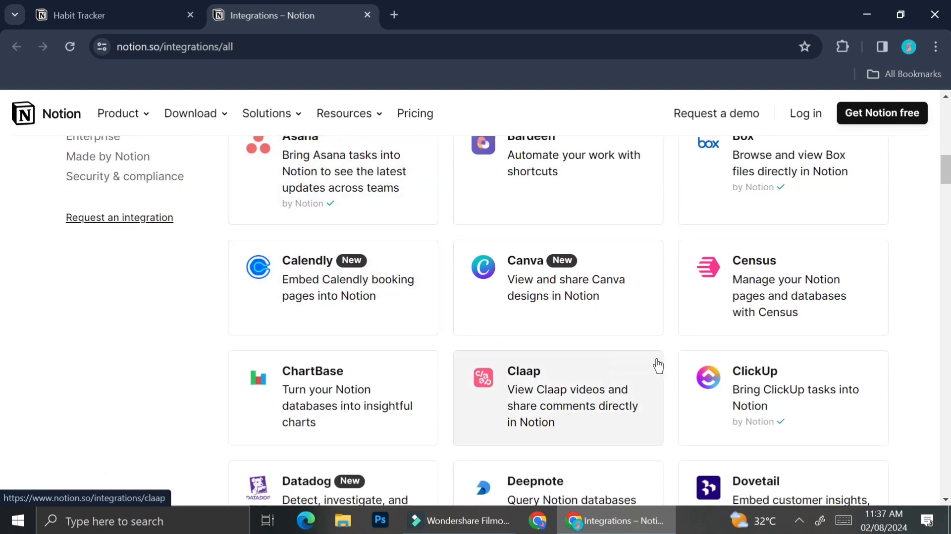
pyautogui.scroll(-7, 666, 360)
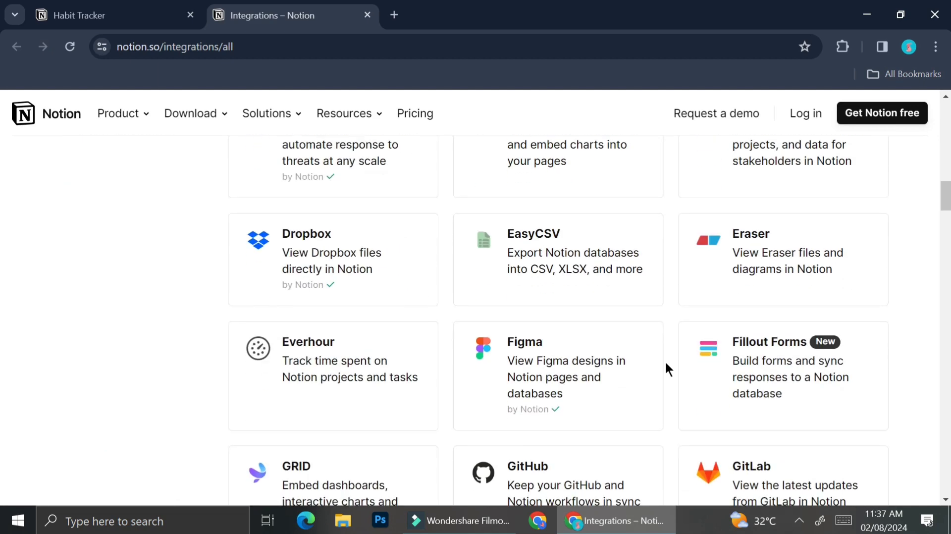
pyautogui.scroll(-4, 666, 366)
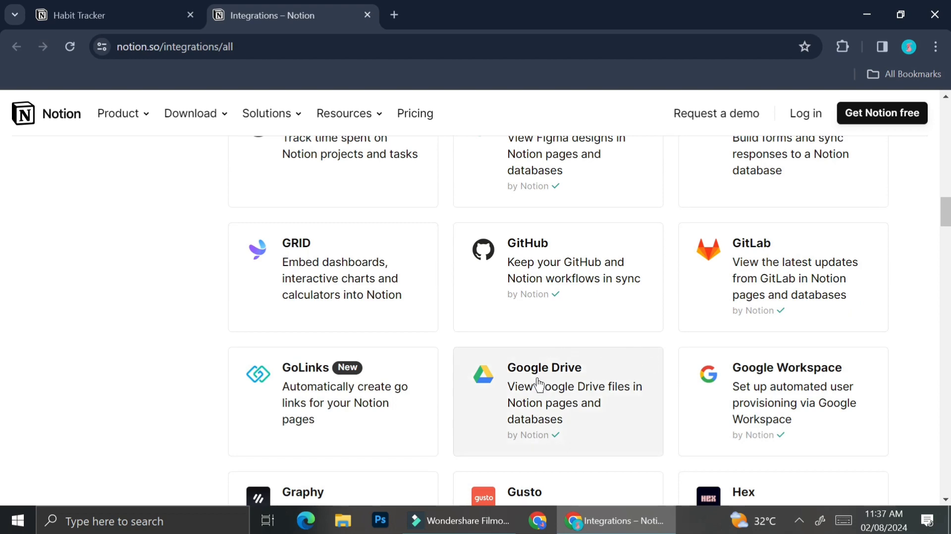
pyautogui.scroll(-3, 539, 384)
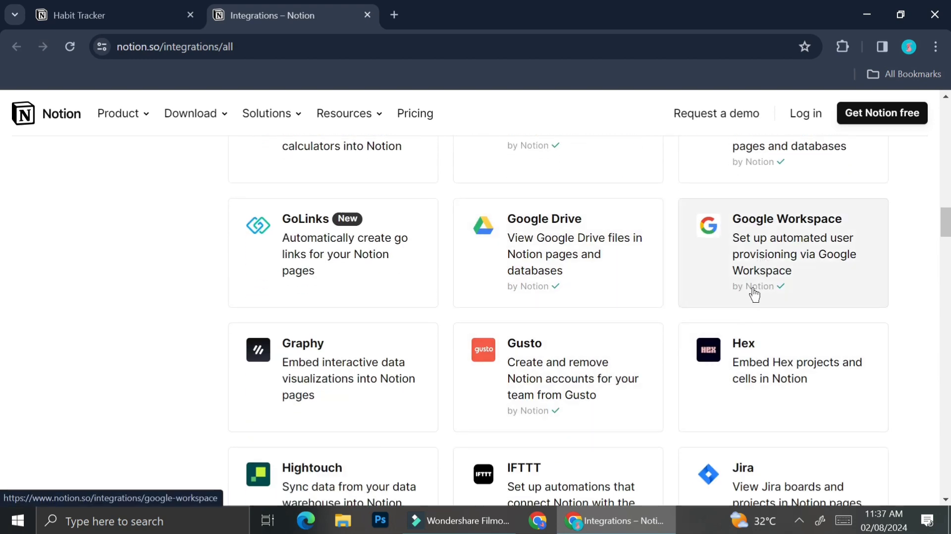
pyautogui.scroll(-9, 754, 295)
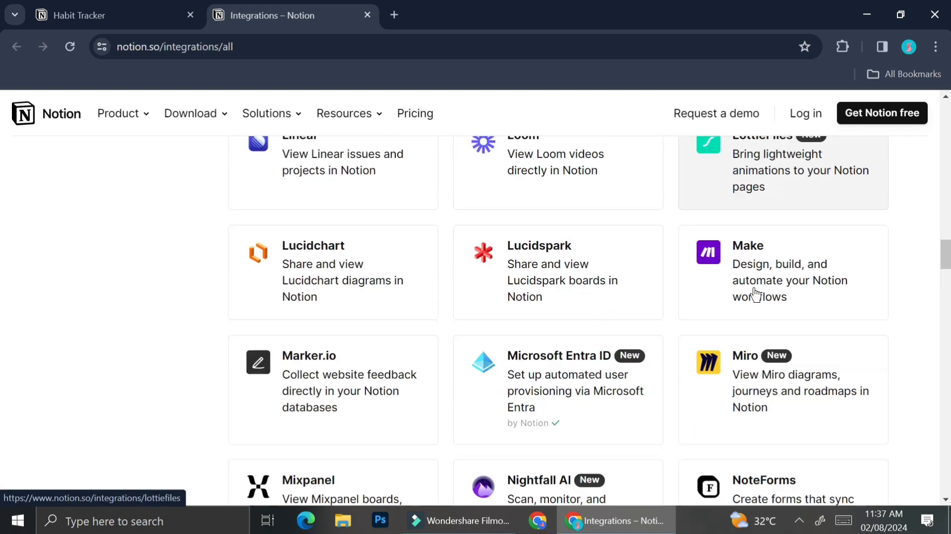
pyautogui.scroll(-18, 755, 295)
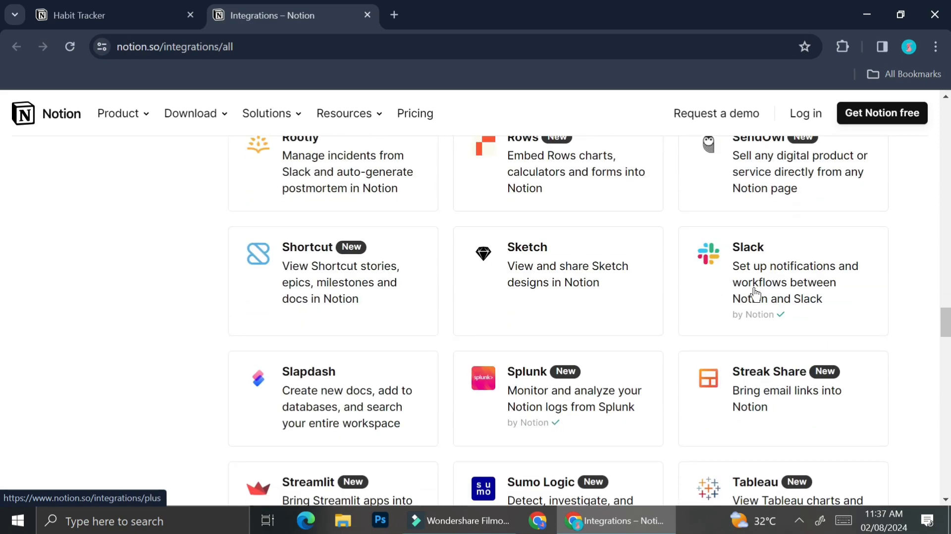
pyautogui.scroll(-10, 755, 295)
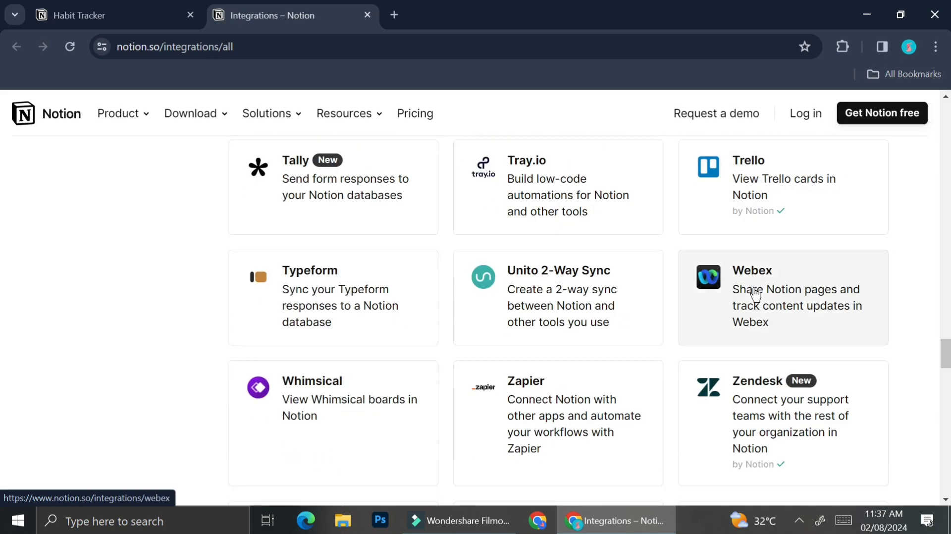
pyautogui.scroll(-5, 754, 295)
pyautogui.scroll(20, 755, 295)
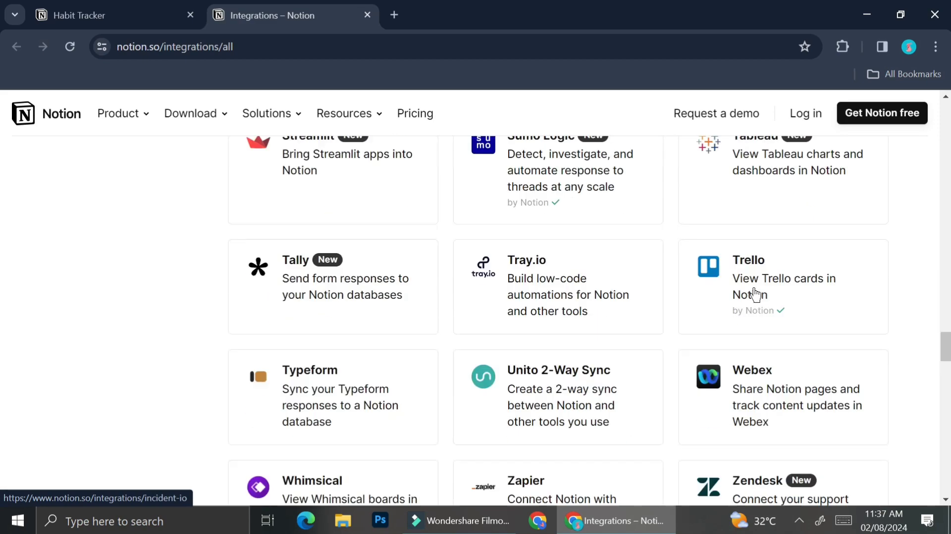
pyautogui.scroll(5, 753, 294)
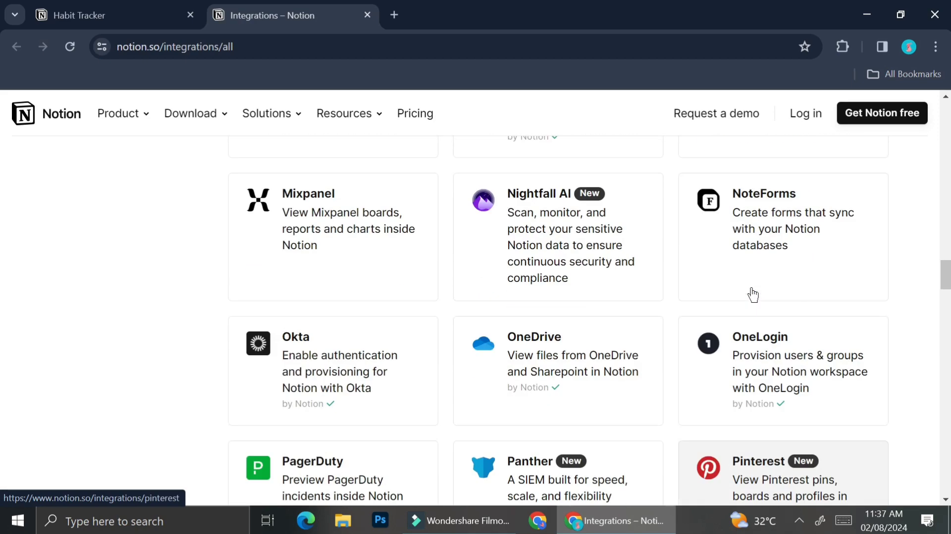
pyautogui.scroll(6, 754, 295)
pyautogui.scroll(12, 751, 295)
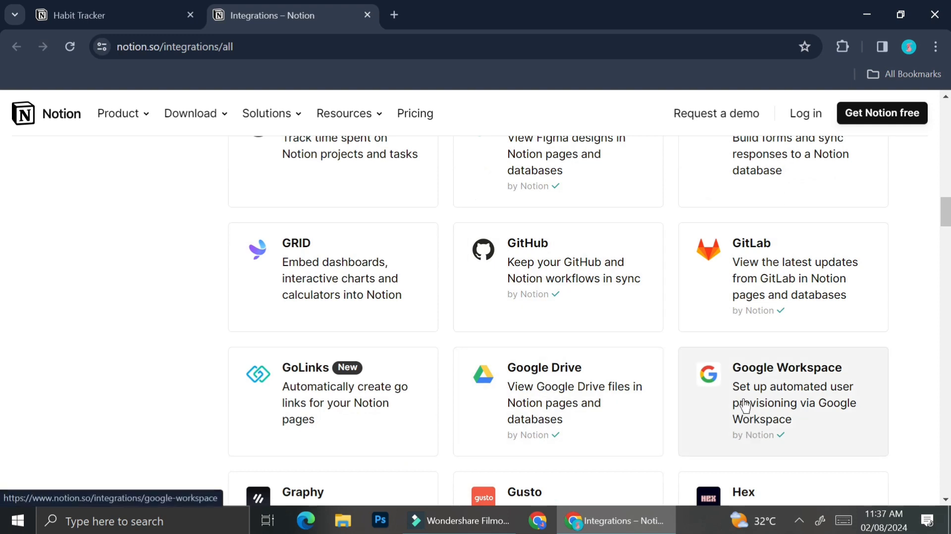
# Search Google for "zapier" in a new browser tab and find the official site among the results.
pyautogui.hotkey('ctrl', 't')
pyautogui.write('zap')
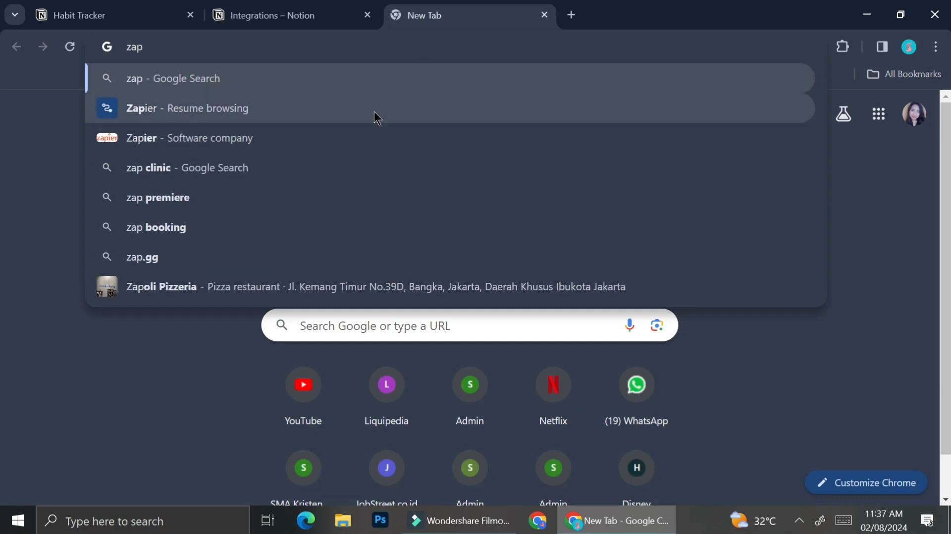
pyautogui.press('Down')
pyautogui.press('Down')
pyautogui.click(365, 134)
pyautogui.scroll(-5, 410, 224)
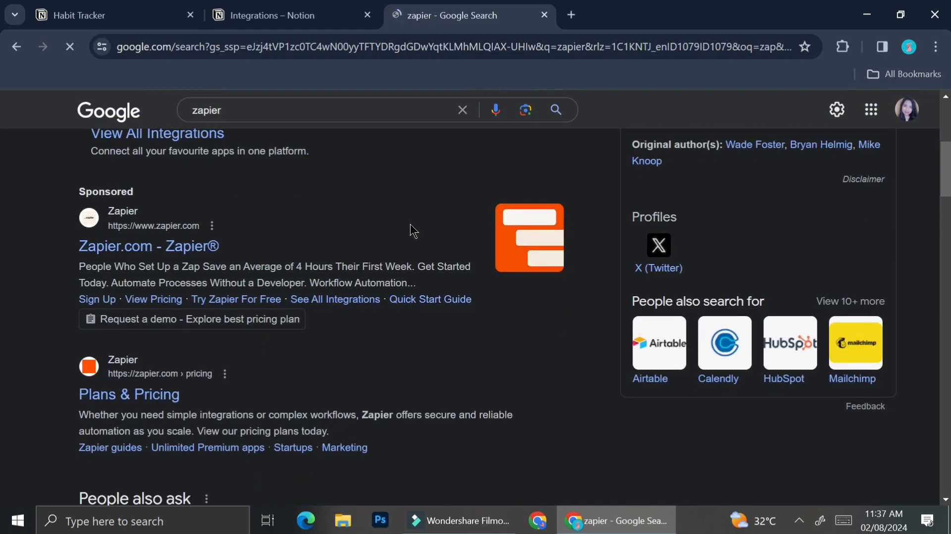
# Open the Zapier.com site, dismiss the Google account prompt and sign up with Google.
pyautogui.click(181, 250)
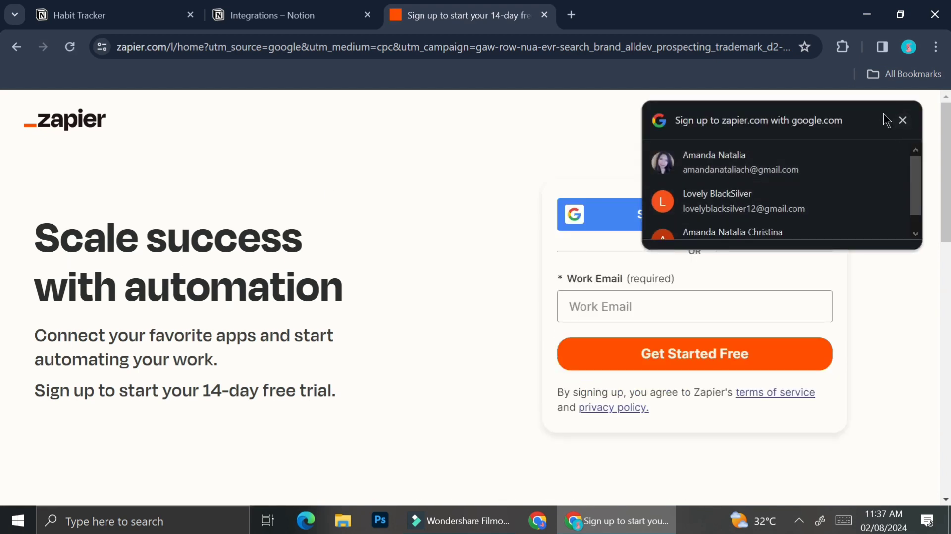
pyautogui.click(902, 121)
pyautogui.click(749, 221)
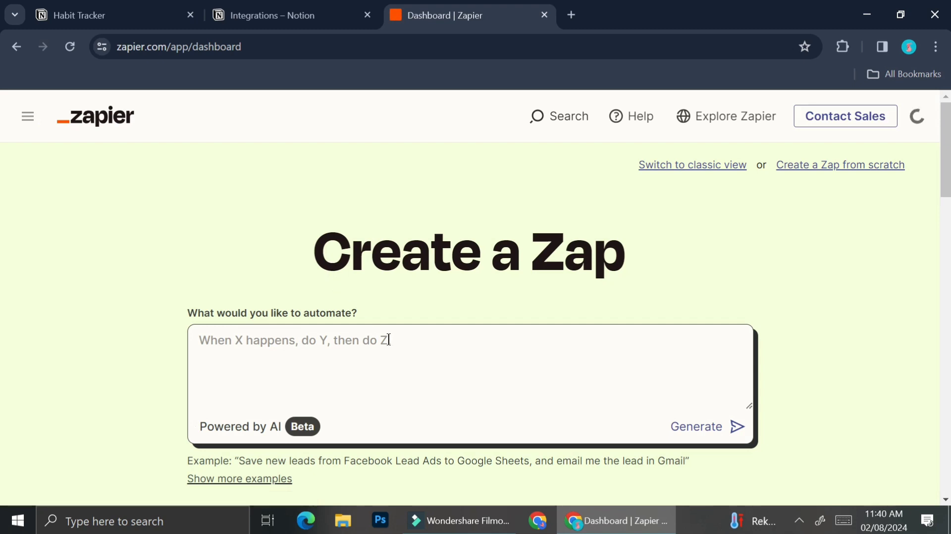
# Generate a Zap from the prompt "when an event is created on google calendar, create a new page in notion".
pyautogui.scroll(-1, 393, 333)
pyautogui.click(355, 283)
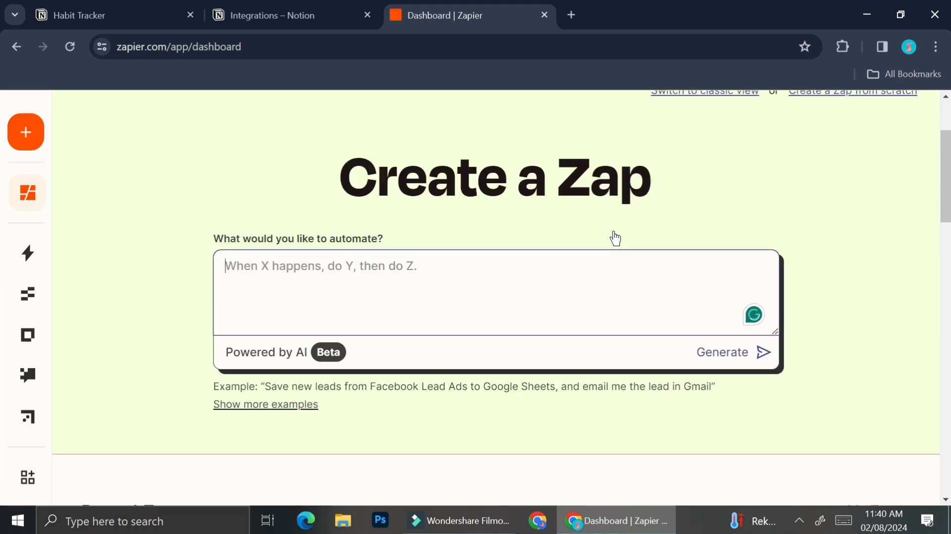
pyautogui.write('when ')
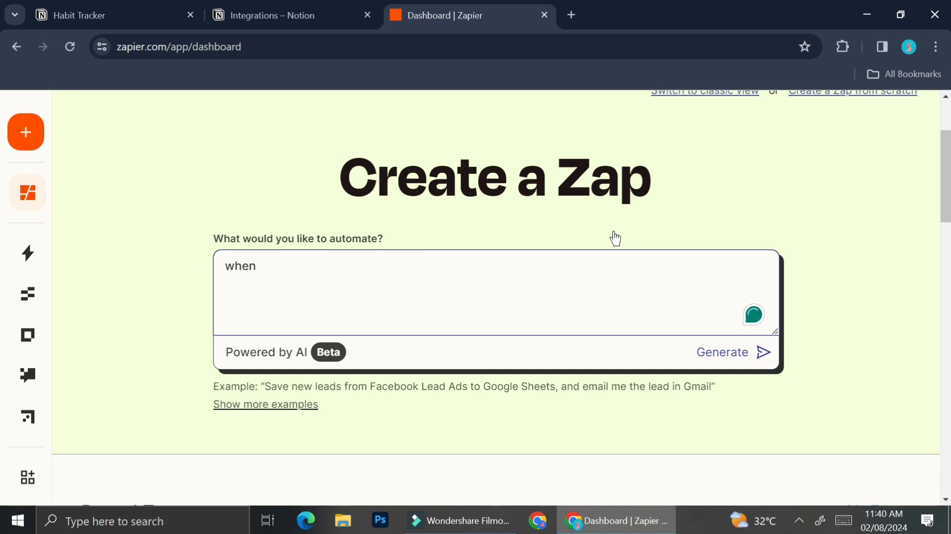
pyautogui.write('an event')
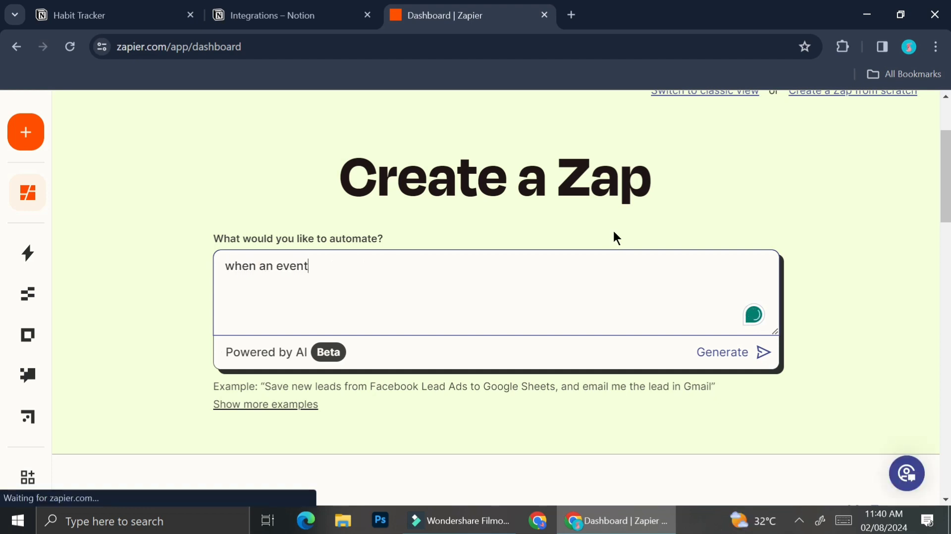
pyautogui.write(' is create')
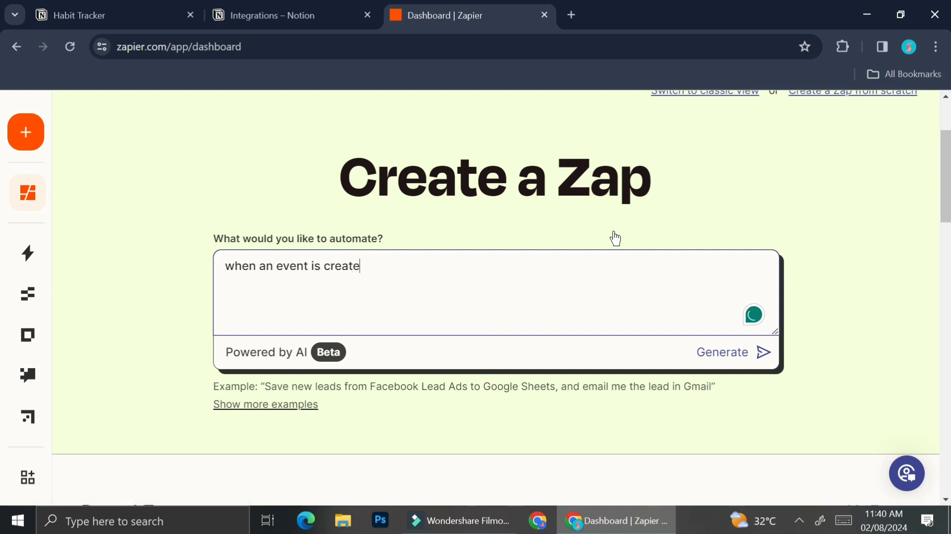
pyautogui.write('d on googl')
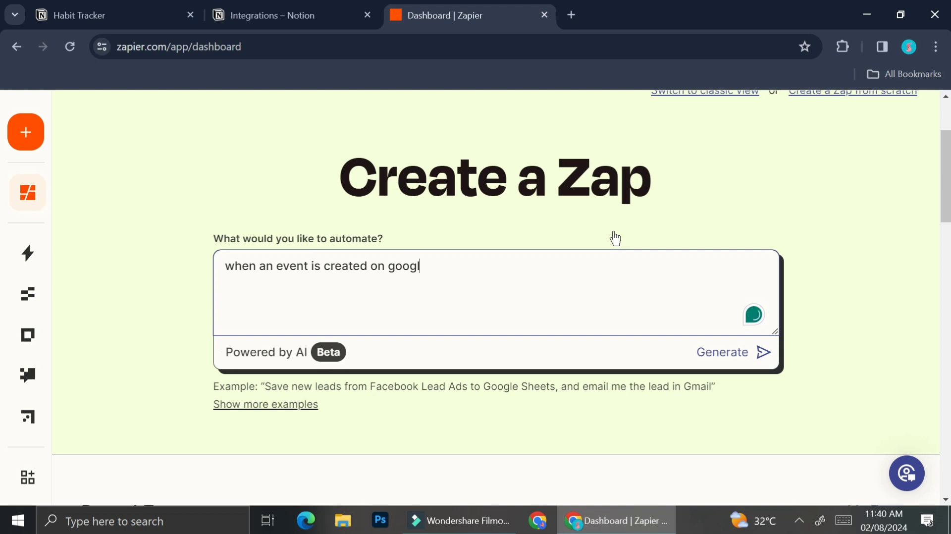
pyautogui.write('e calendar, create a')
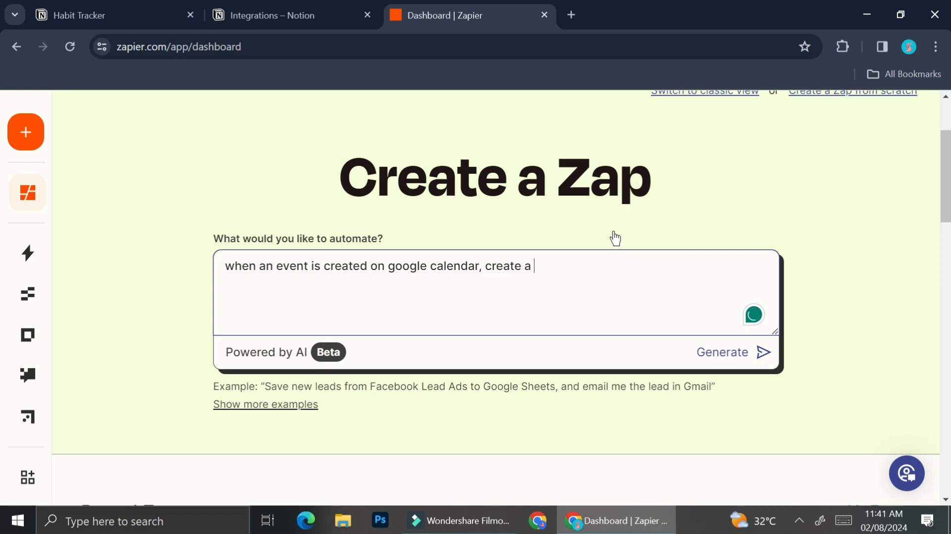
pyautogui.write('new page in notion')
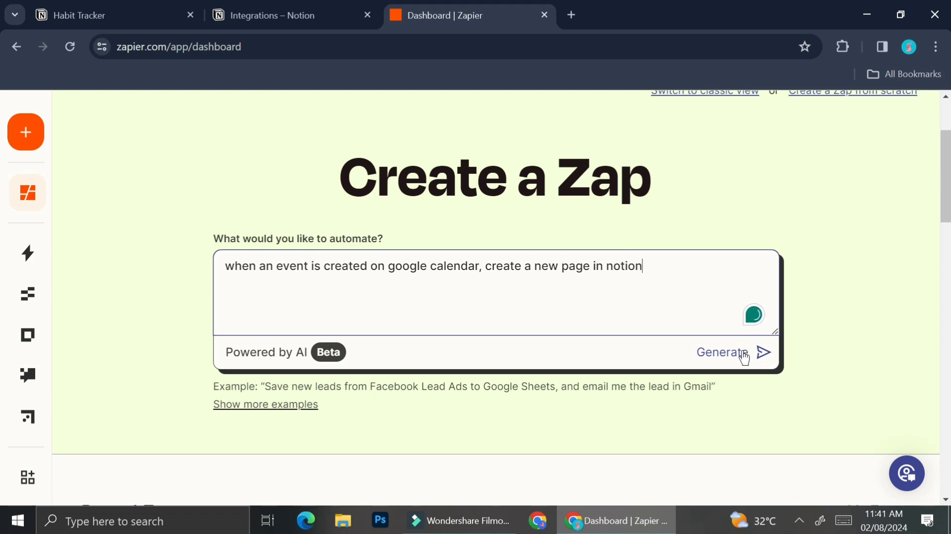
pyautogui.click(744, 355)
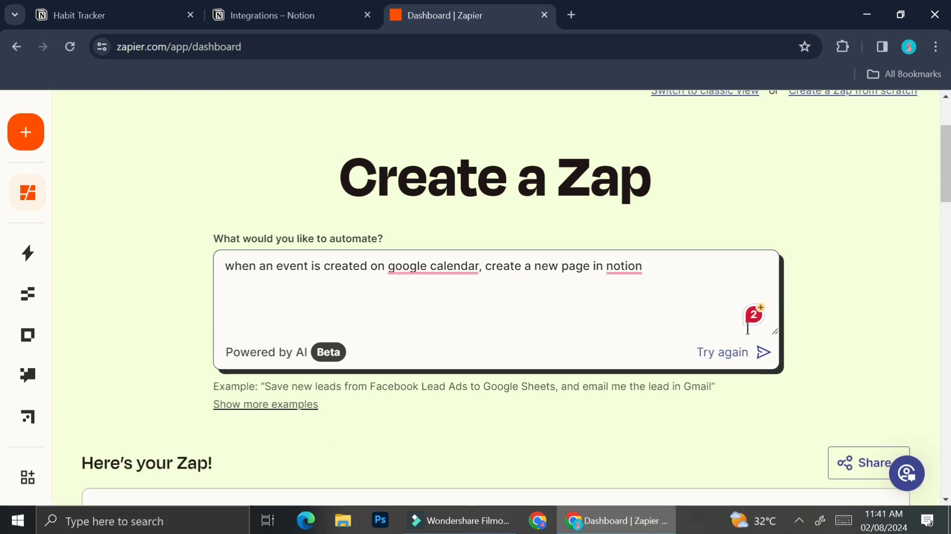
# Open the suggested "Sync Google Calendar events with Notion pages" Zap for editing and accept the connected Google Calendar account.
pyautogui.scroll(-5, 748, 329)
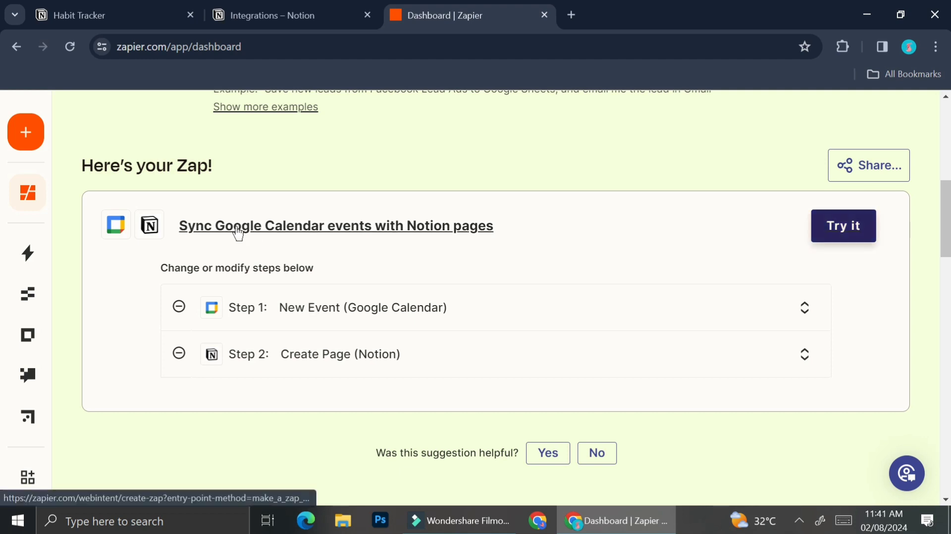
pyautogui.click(844, 229)
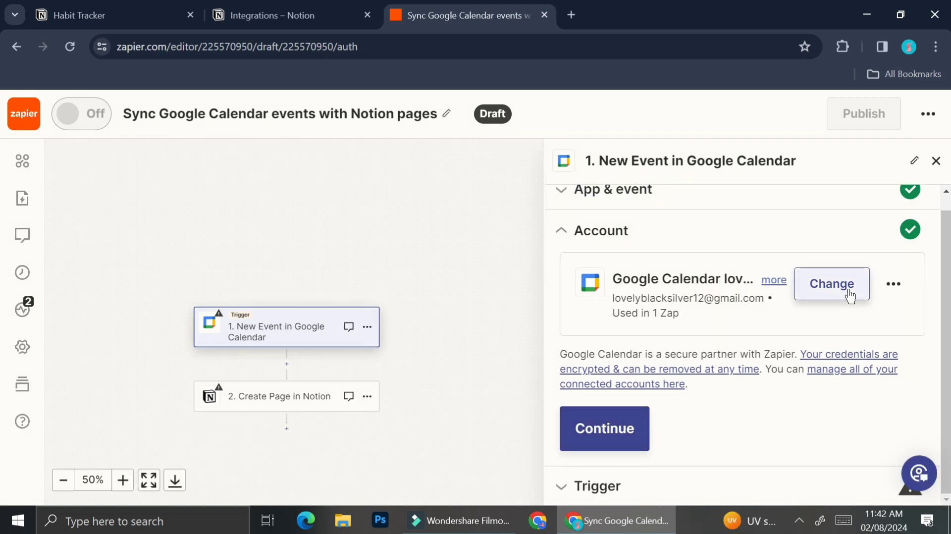
pyautogui.click(604, 430)
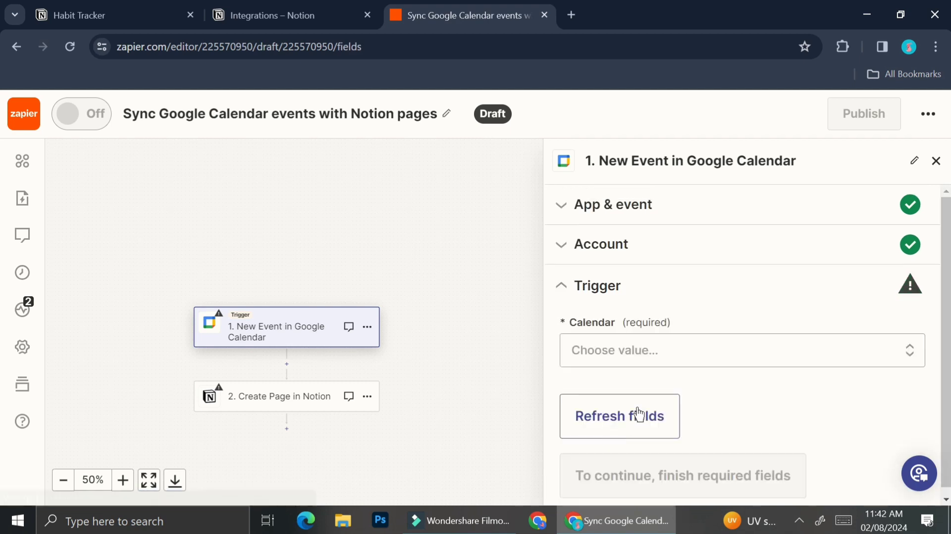
# Set the trigger's Calendar to the account's own e-mail calendar and test the trigger.
pyautogui.click(730, 357)
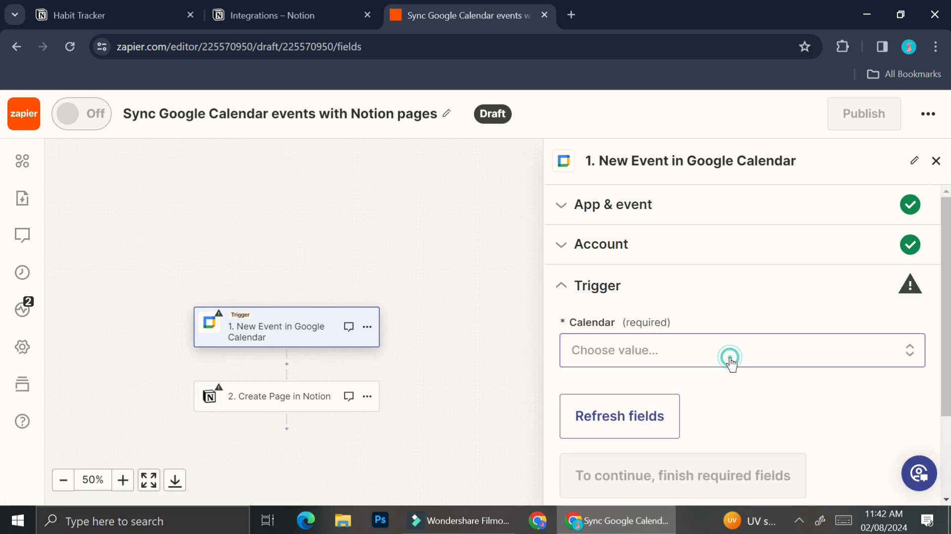
pyautogui.scroll(-4, 775, 306)
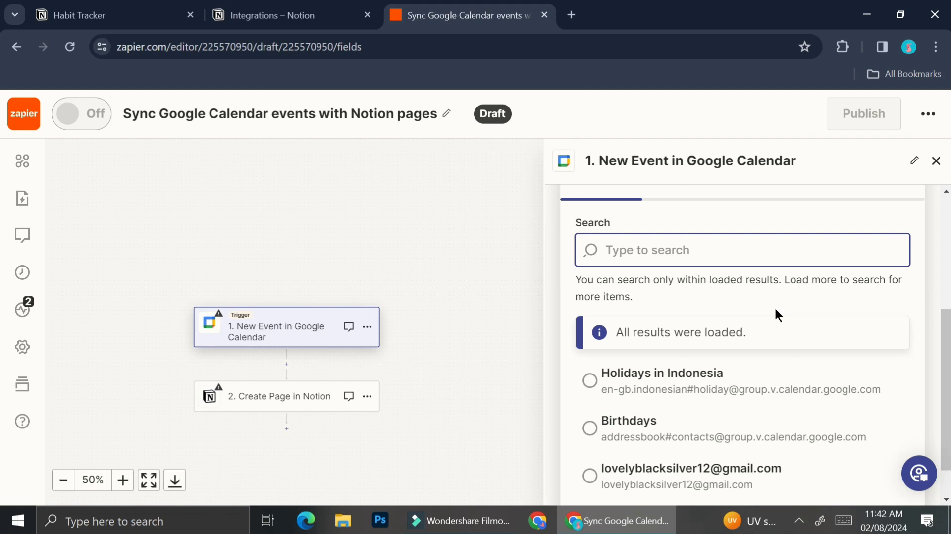
pyautogui.click(743, 418)
pyautogui.scroll(-1, 740, 426)
pyautogui.click(735, 434)
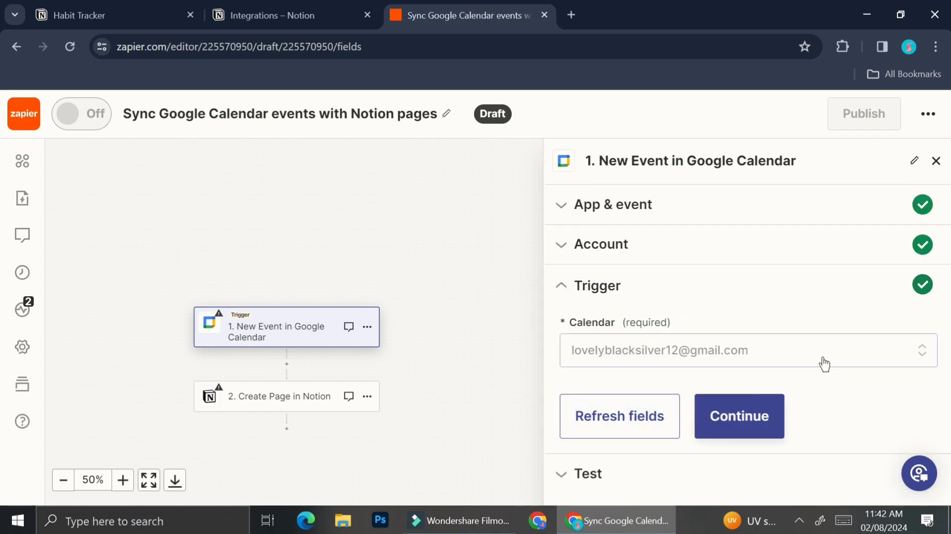
pyautogui.click(748, 419)
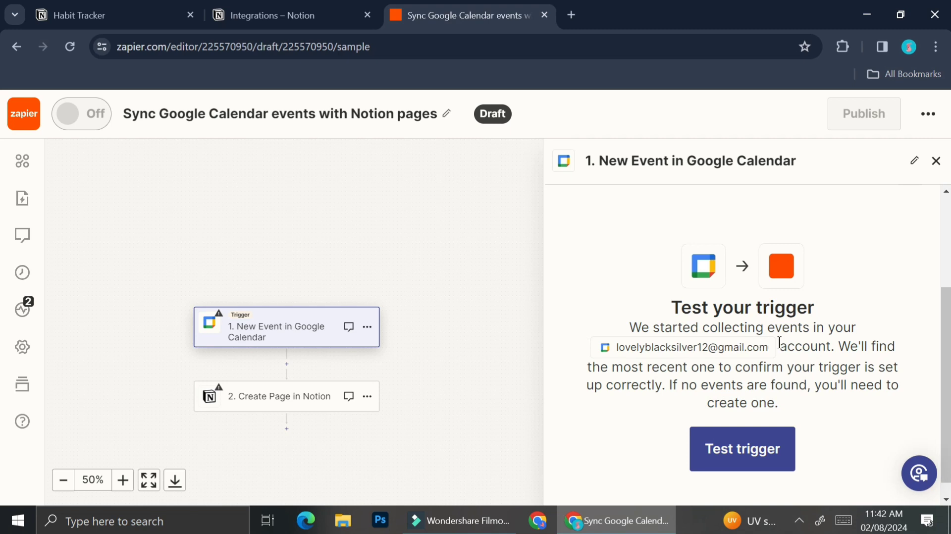
pyautogui.click(728, 454)
pyautogui.click(744, 447)
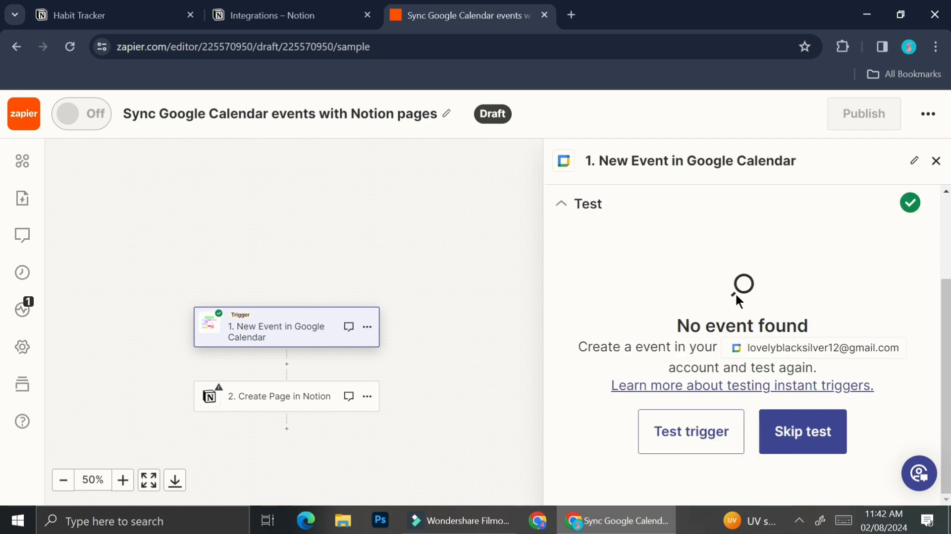
# Search for "google calendar" in a new browser tab and open Google Calendar.
pyautogui.click(571, 15)
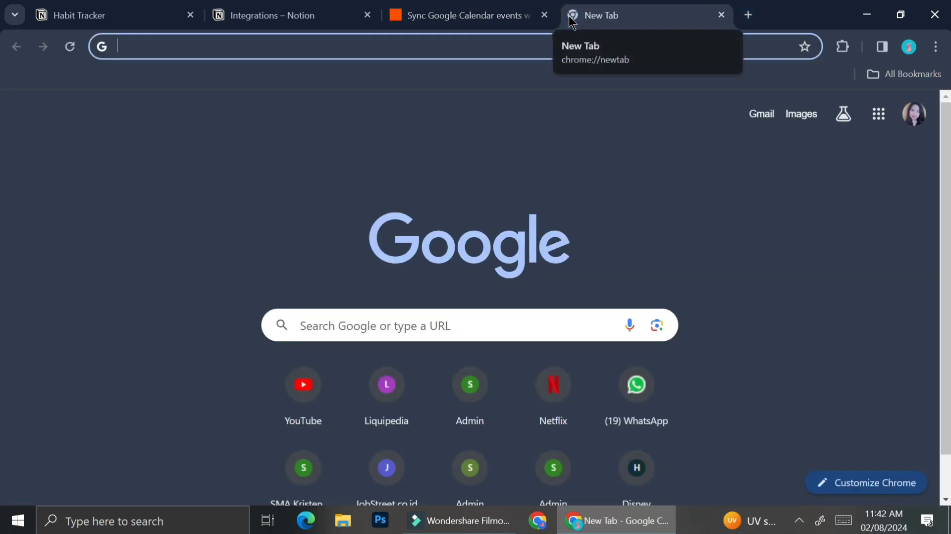
pyautogui.write('goog')
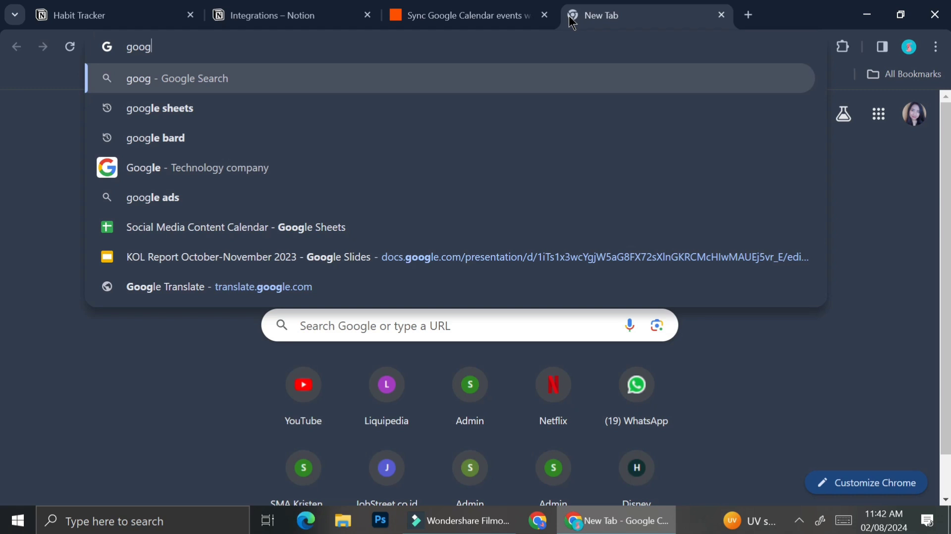
pyautogui.write('le ca')
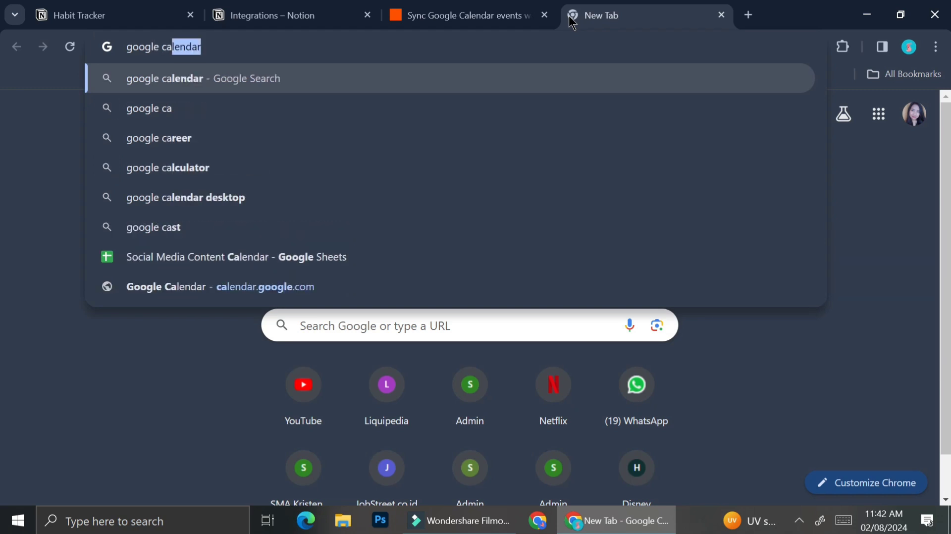
pyautogui.click(499, 87)
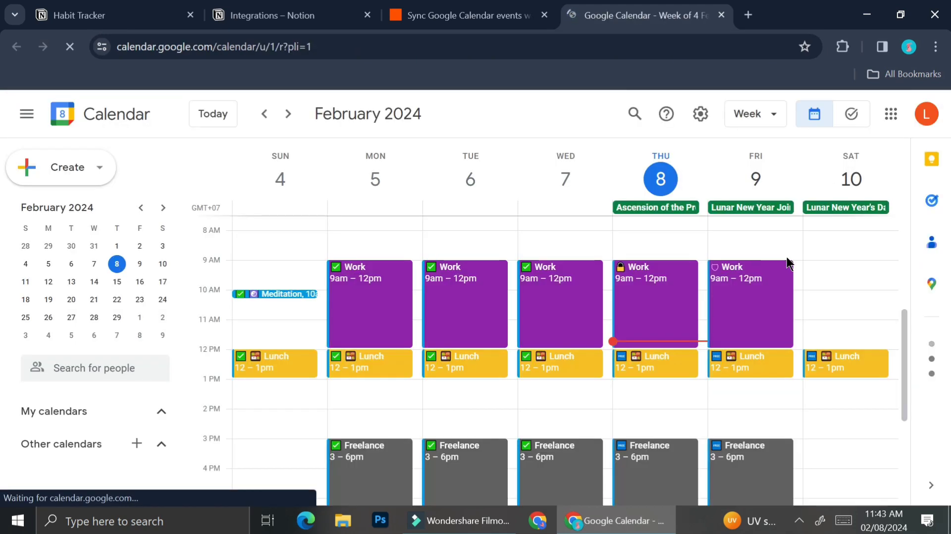
# Create the event "Pets Birthday" on Thursday, 8 February from 1:00am to 2:00am and postpone the notification permission request.
pyautogui.scroll(-1, 653, 295)
pyautogui.click(643, 258)
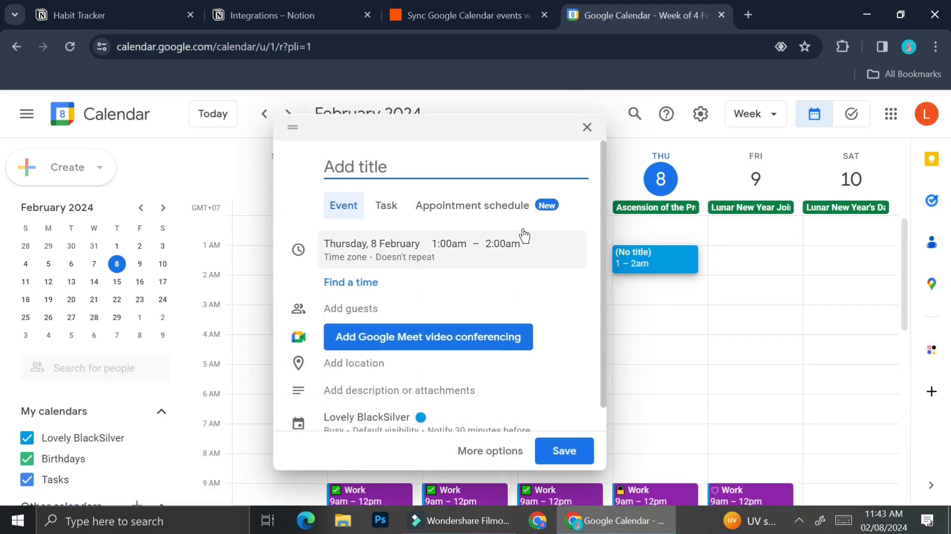
pyautogui.click(586, 130)
pyautogui.click(664, 247)
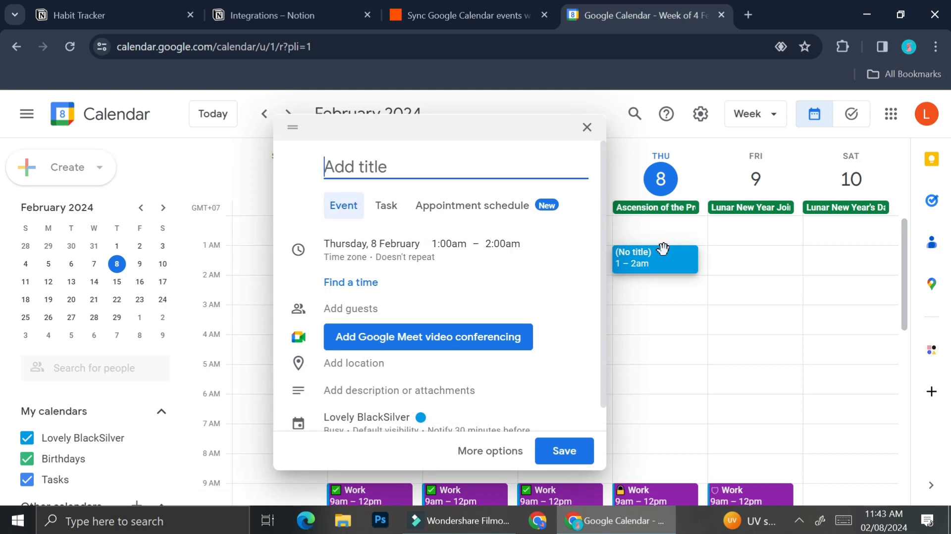
pyautogui.scroll(-1, 515, 315)
pyautogui.scroll(1, 441, 297)
pyautogui.click(404, 172)
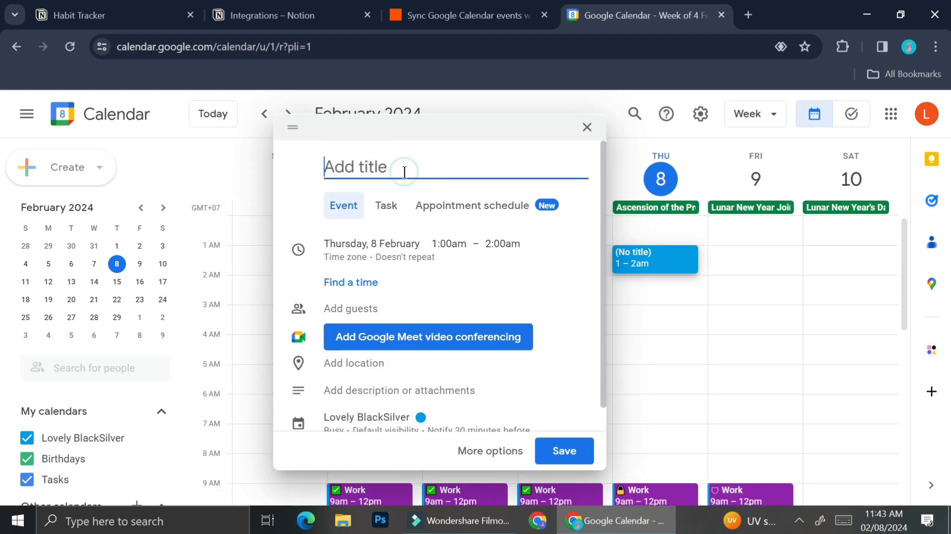
pyautogui.write('Pets Birthday')
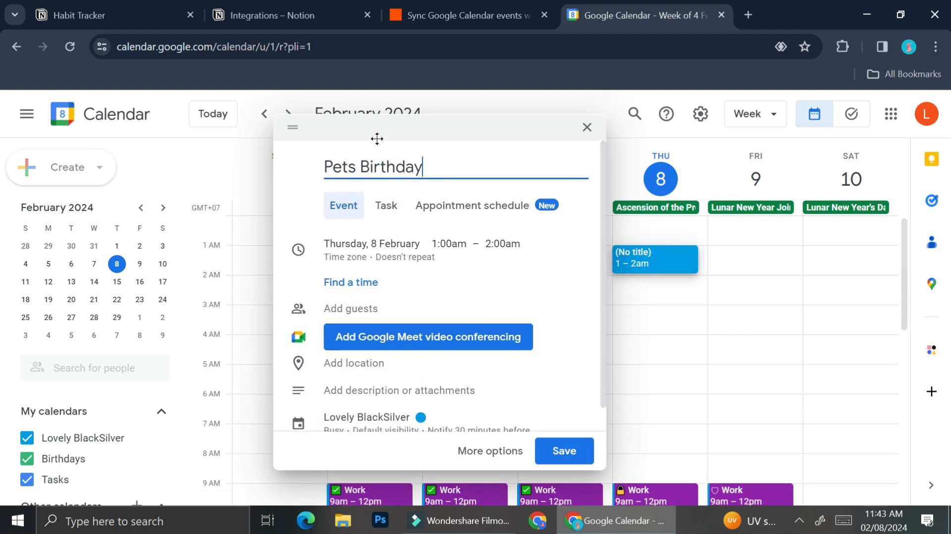
pyautogui.press('Return')
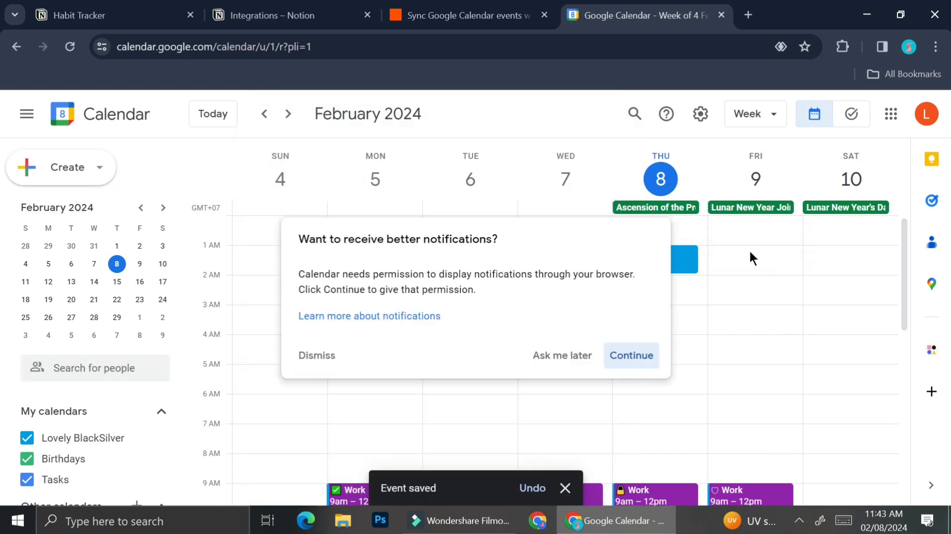
pyautogui.click(560, 355)
# Return to the Zap in Zapier, retest the Google Calendar trigger and continue with the Event A record.
pyautogui.hotkey('ctrl', 'shift', 'Tab')
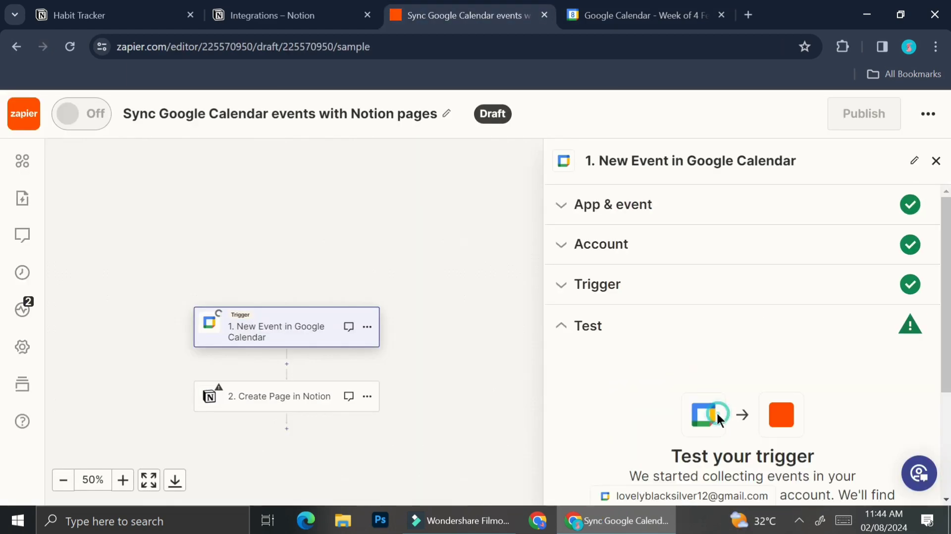
pyautogui.scroll(-3, 798, 354)
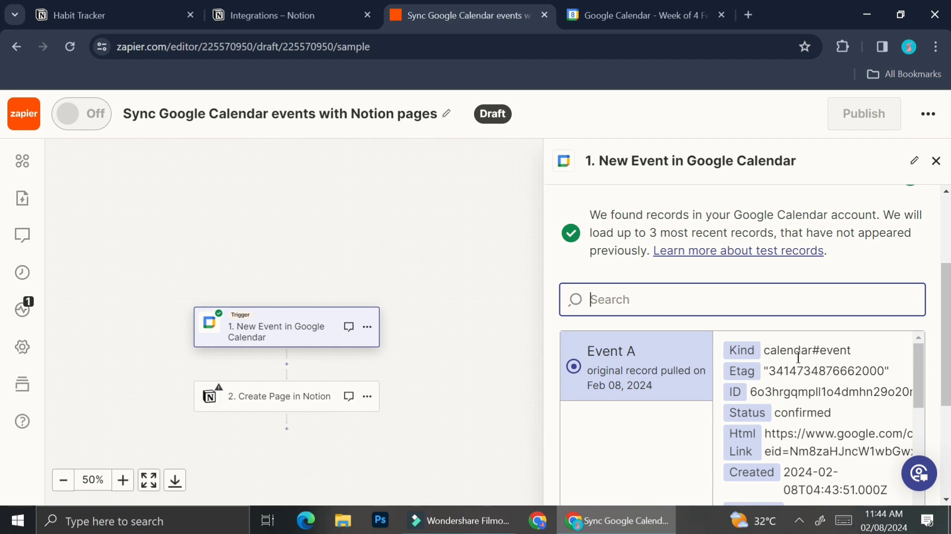
pyautogui.scroll(-3, 768, 376)
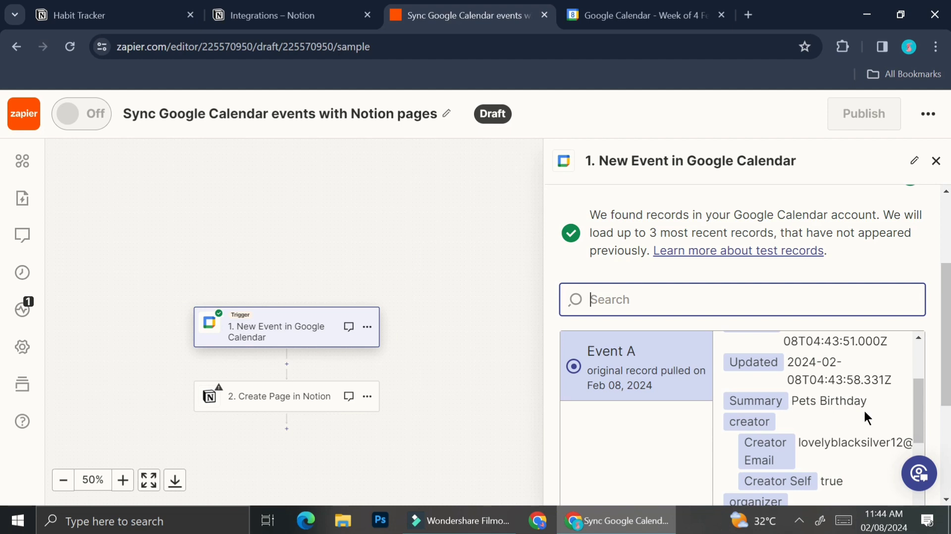
pyautogui.scroll(-5, 659, 438)
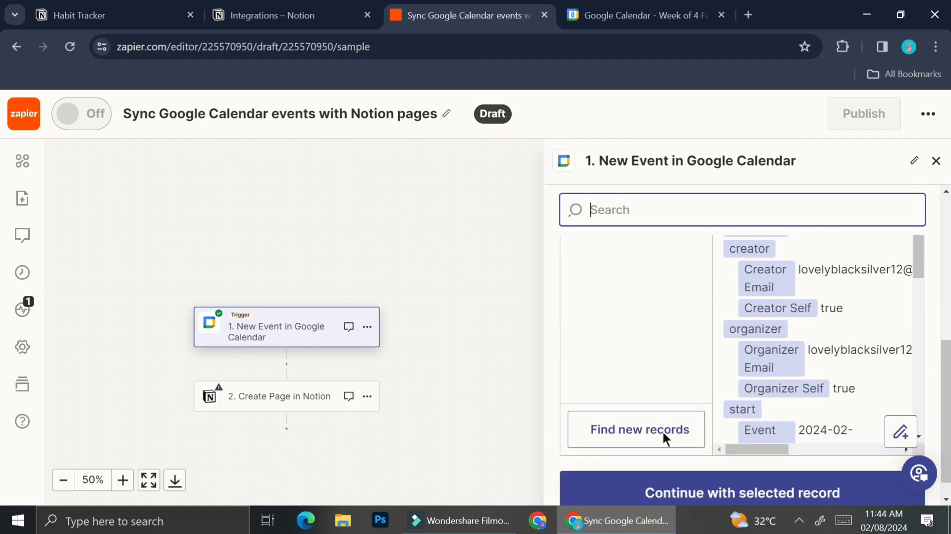
pyautogui.scroll(-3, 822, 406)
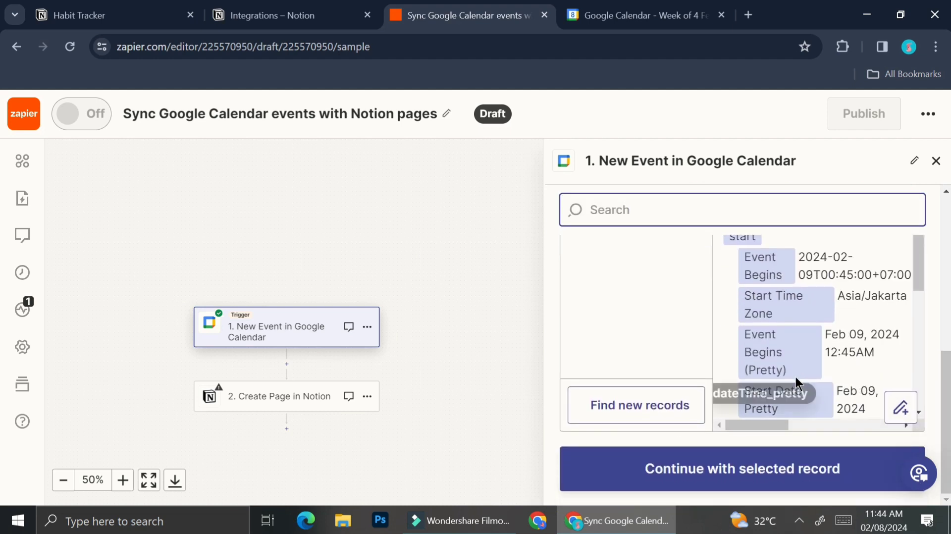
pyautogui.scroll(-2, 795, 379)
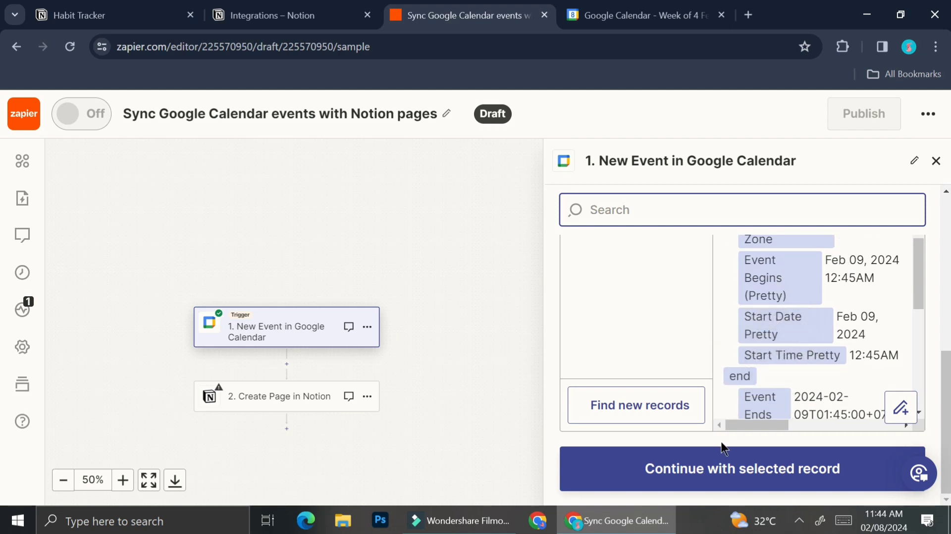
pyautogui.click(657, 488)
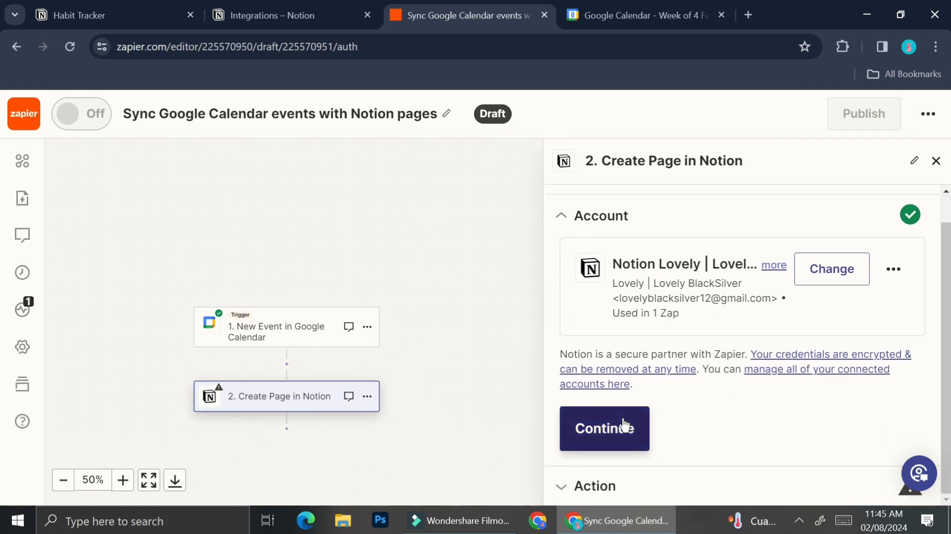
# Continue with the connected Notion account and set the Create Page action's Parent Page to Habit Tracker.
pyautogui.click(623, 425)
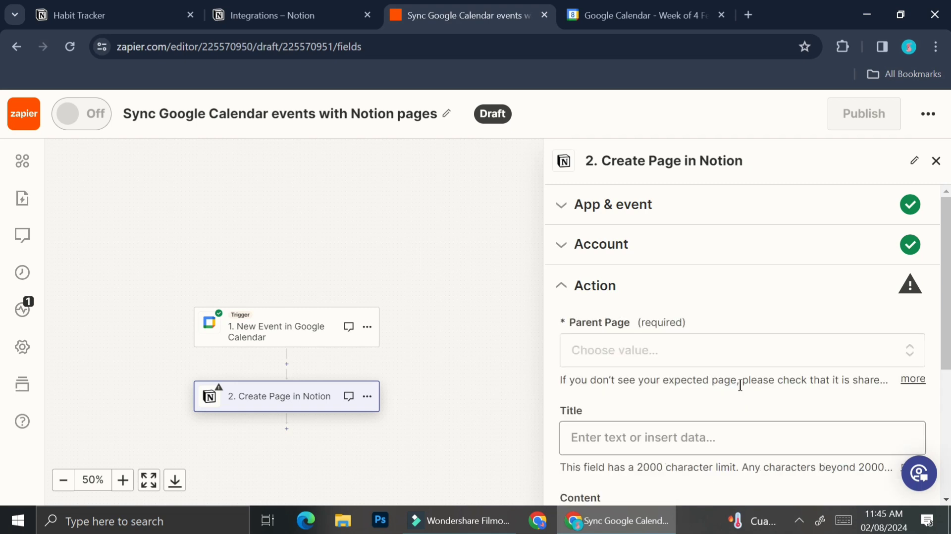
pyautogui.scroll(-3, 733, 342)
pyautogui.scroll(2, 721, 329)
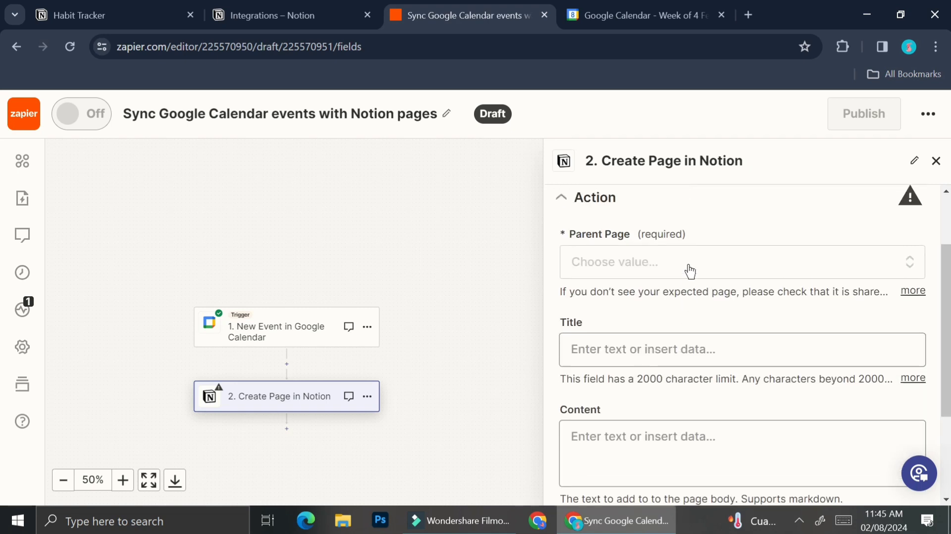
pyautogui.click(675, 282)
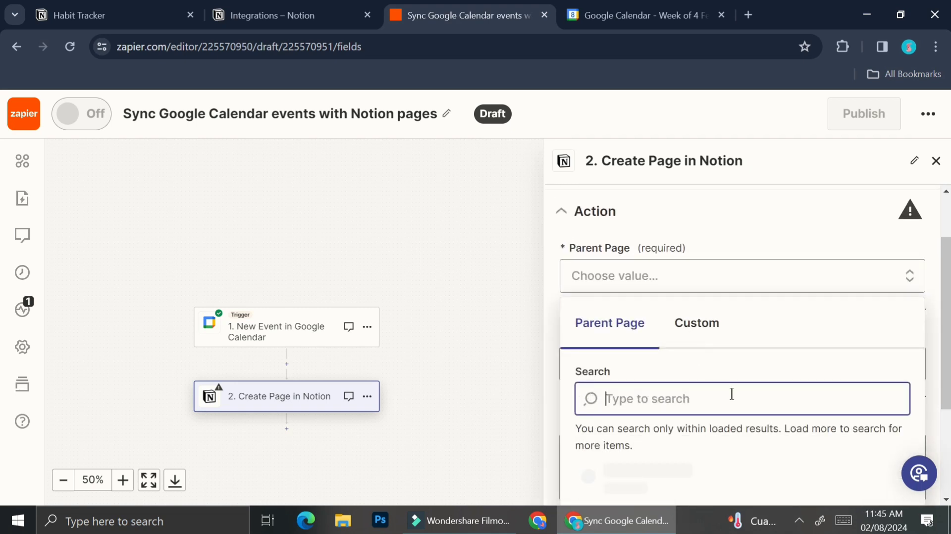
pyautogui.scroll(-1, 731, 395)
pyautogui.scroll(-1, 732, 395)
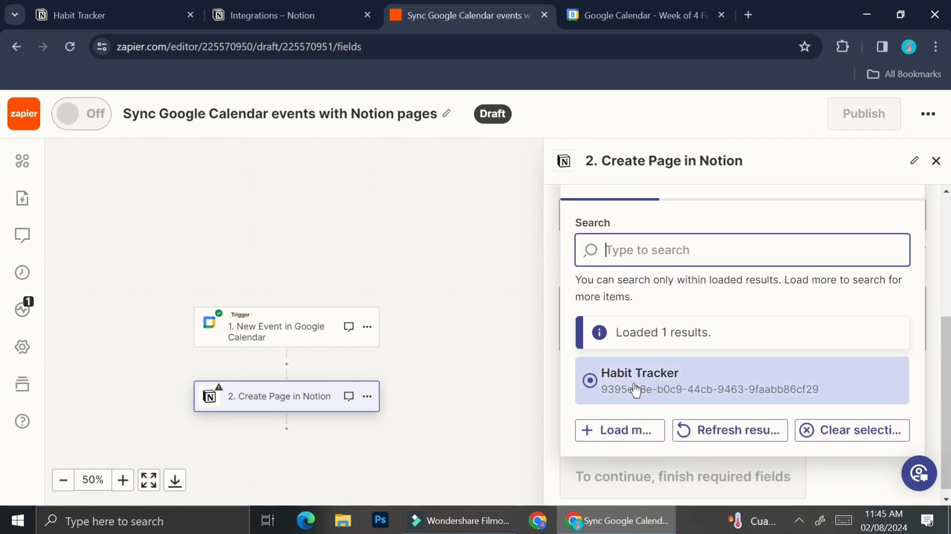
pyautogui.click(594, 387)
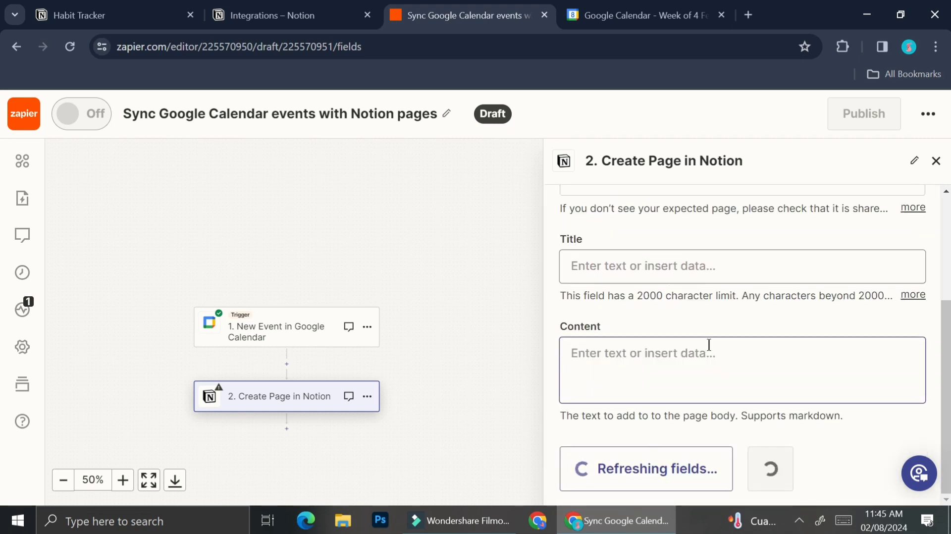
pyautogui.click(713, 268)
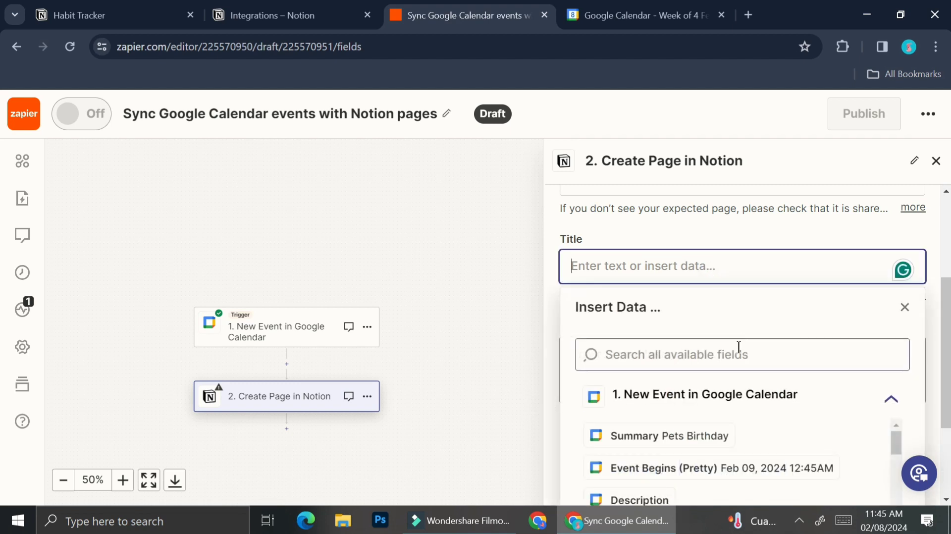
pyautogui.scroll(-1, 713, 400)
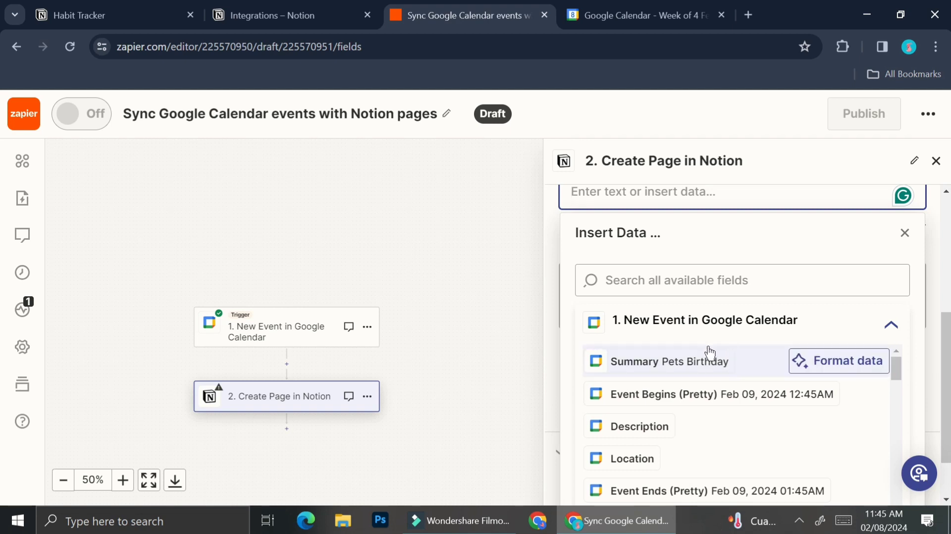
pyautogui.click(848, 367)
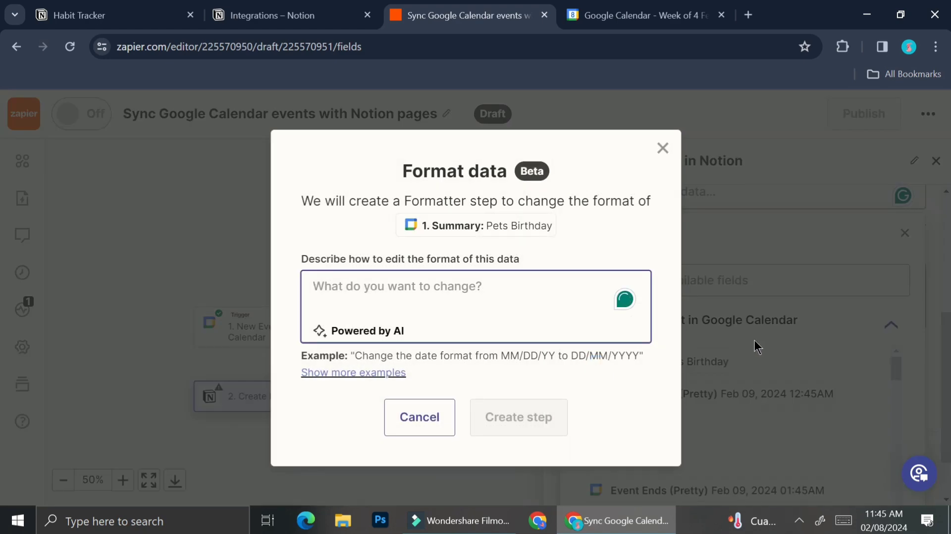
pyautogui.click(661, 154)
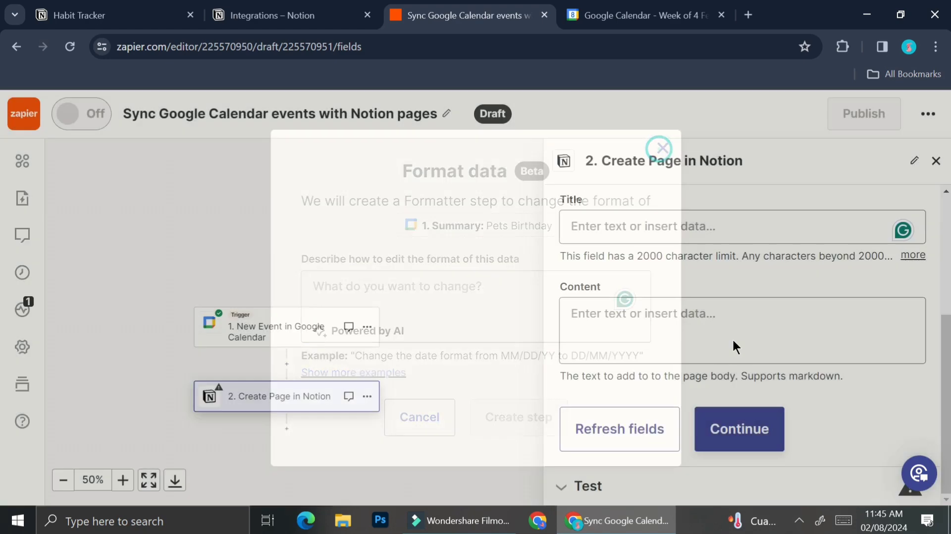
# Map both the Title and Content of the Notion page to the calendar event's Summary and continue to the test.
pyautogui.click(655, 225)
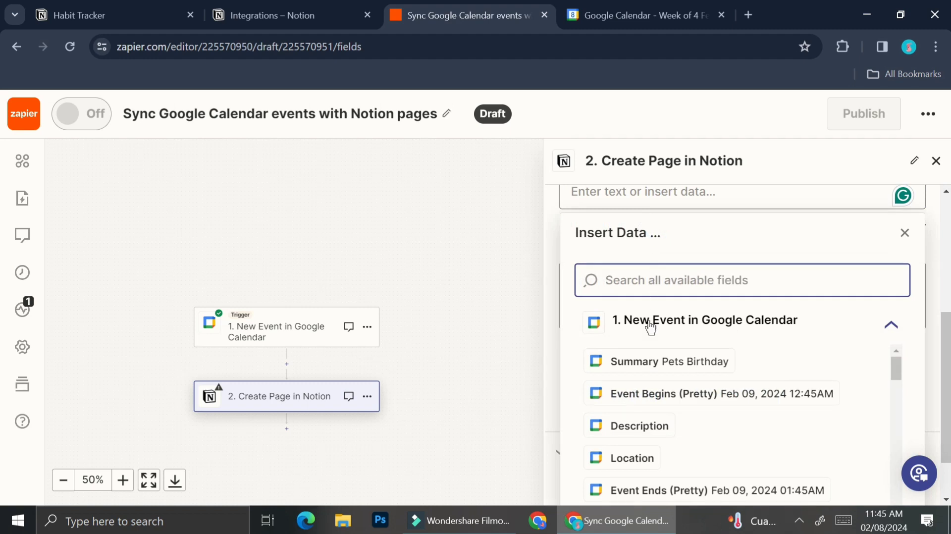
pyautogui.click(640, 368)
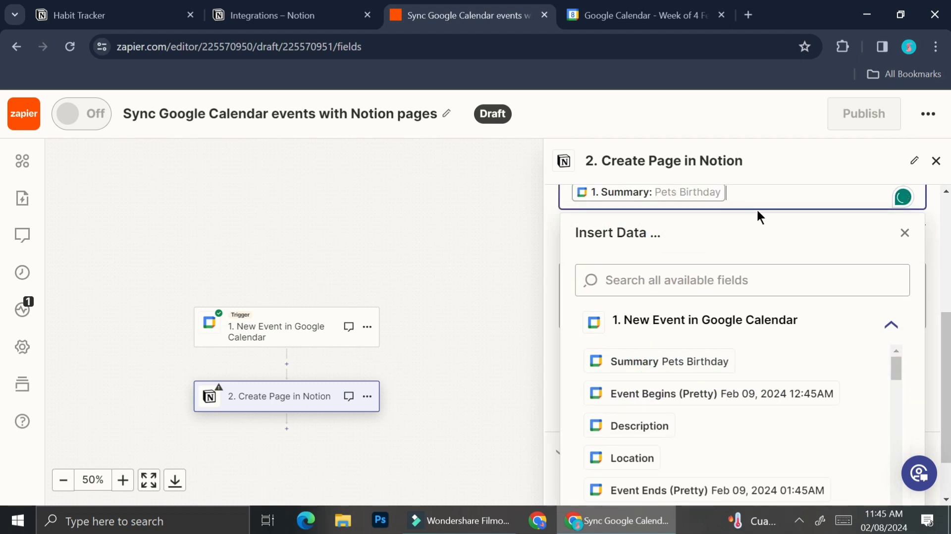
pyautogui.click(708, 285)
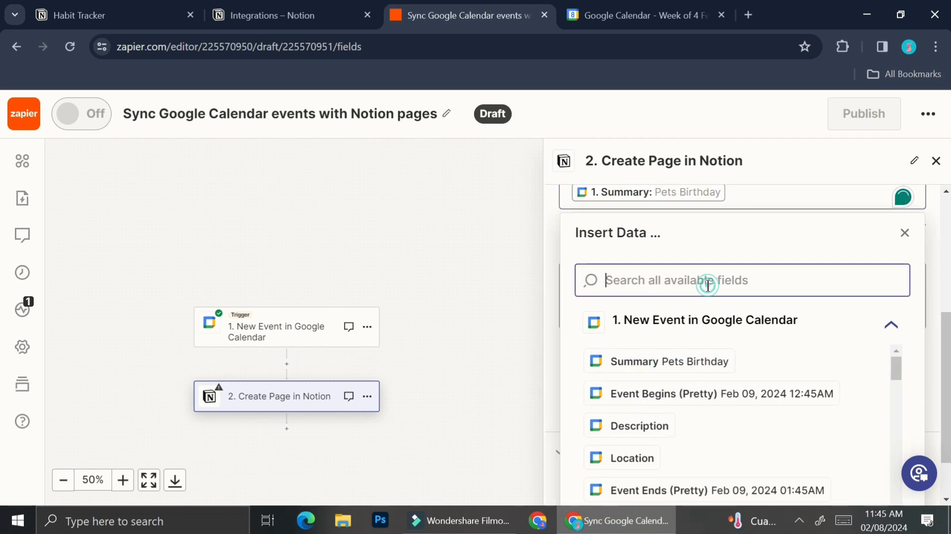
pyautogui.click(686, 329)
pyautogui.scroll(-3, 689, 329)
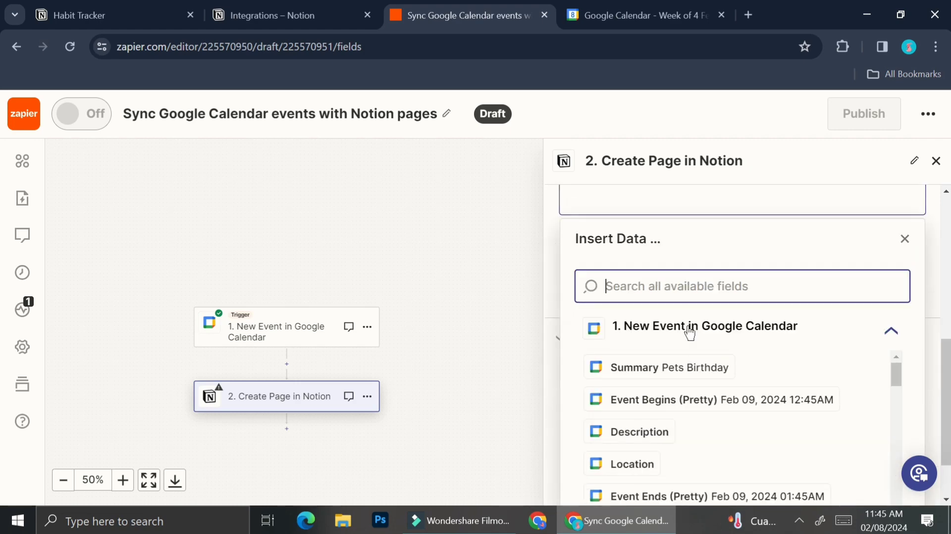
pyautogui.click(690, 367)
pyautogui.scroll(-2, 669, 394)
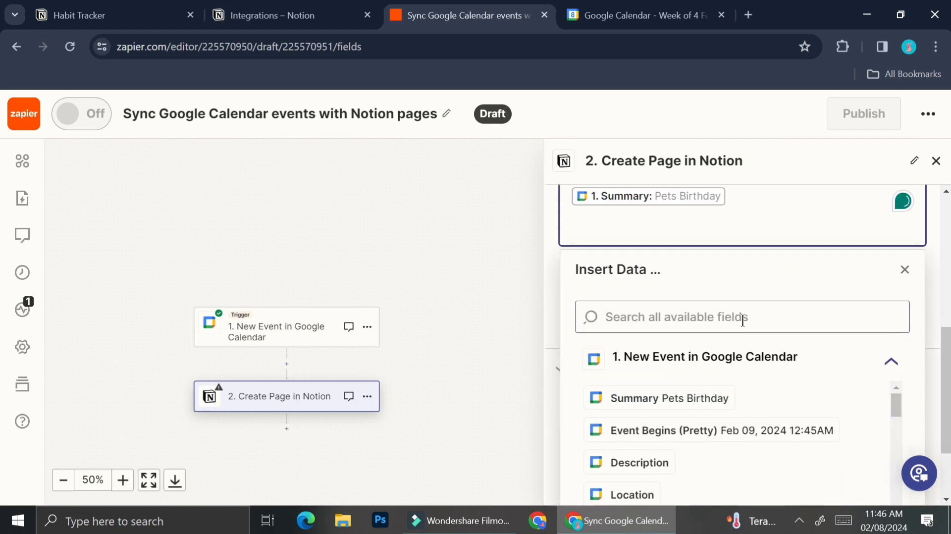
pyautogui.click(906, 269)
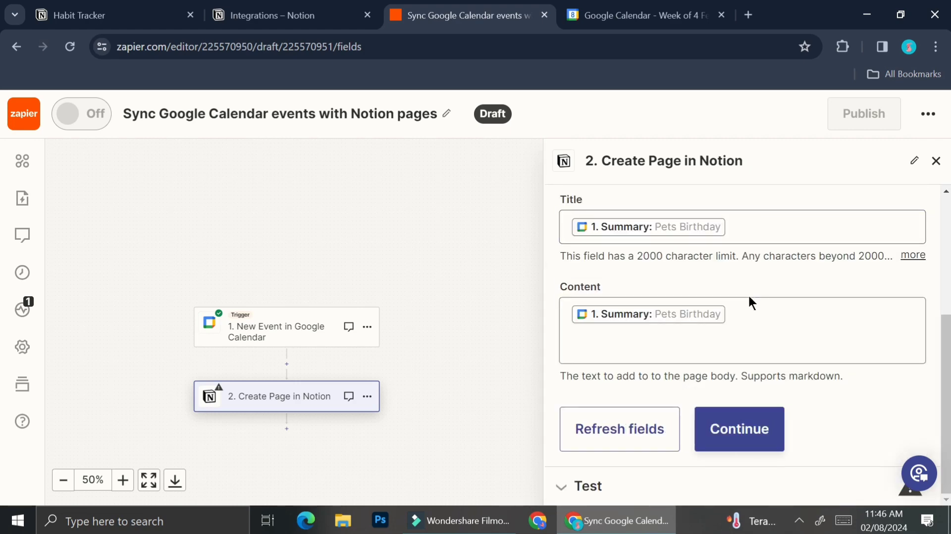
pyautogui.click(737, 427)
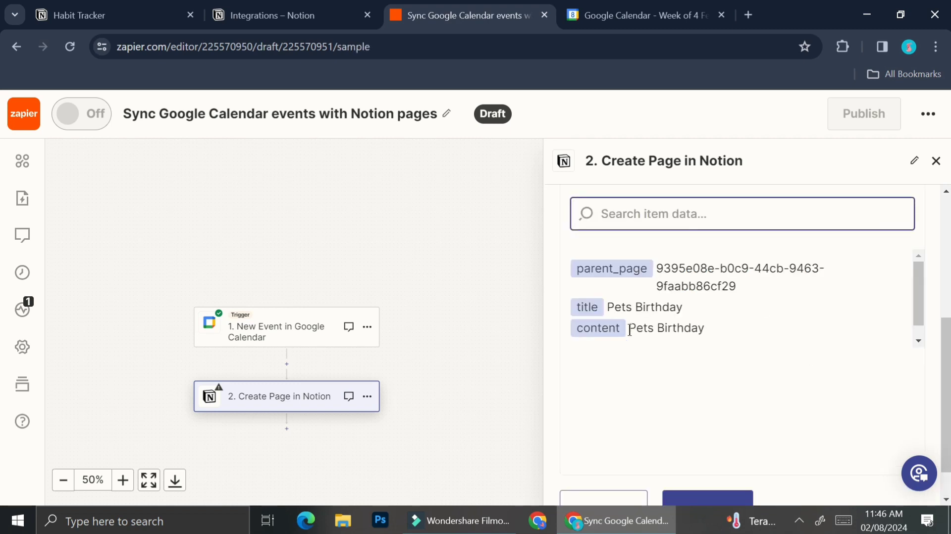
# Test the Create Page in Notion step, publish the Zap and dismiss the publication notice.
pyautogui.scroll(-1, 693, 396)
pyautogui.click(696, 472)
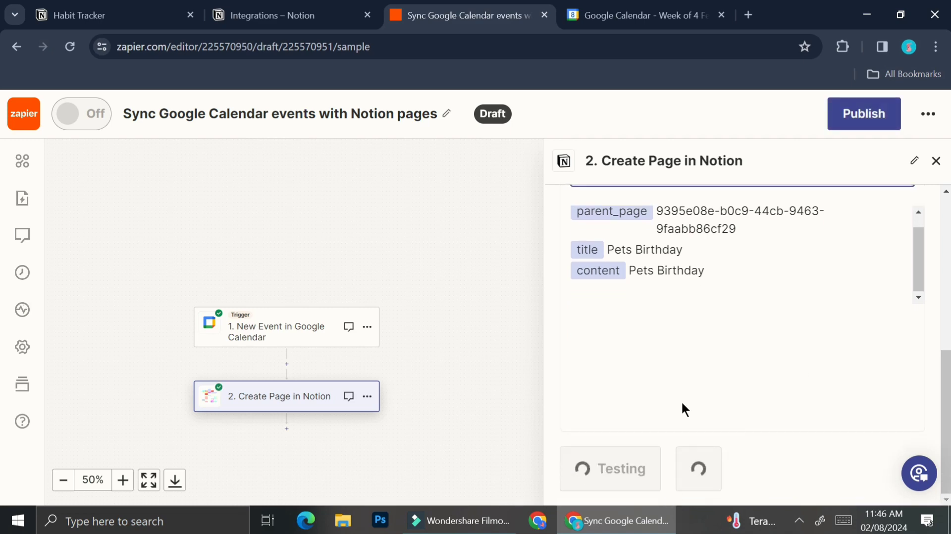
pyautogui.scroll(-5, 685, 410)
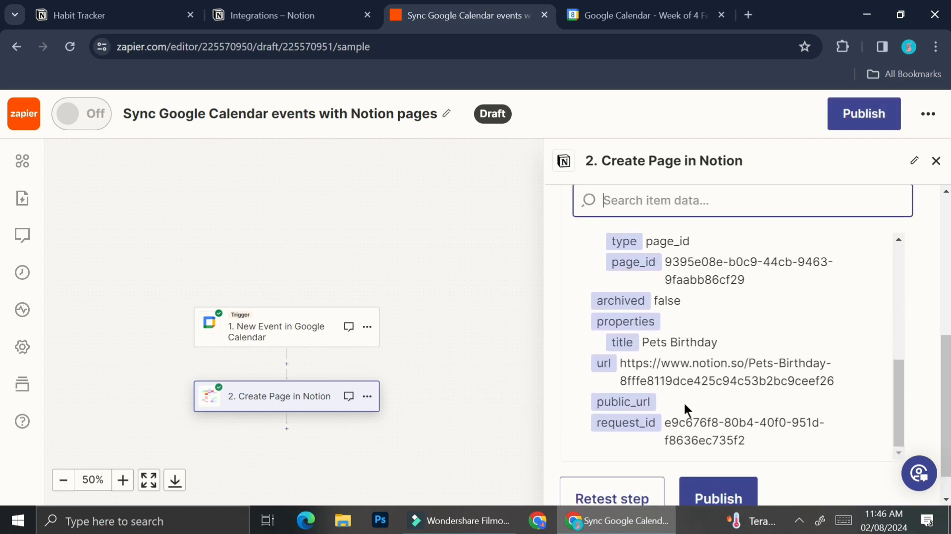
pyautogui.click(701, 498)
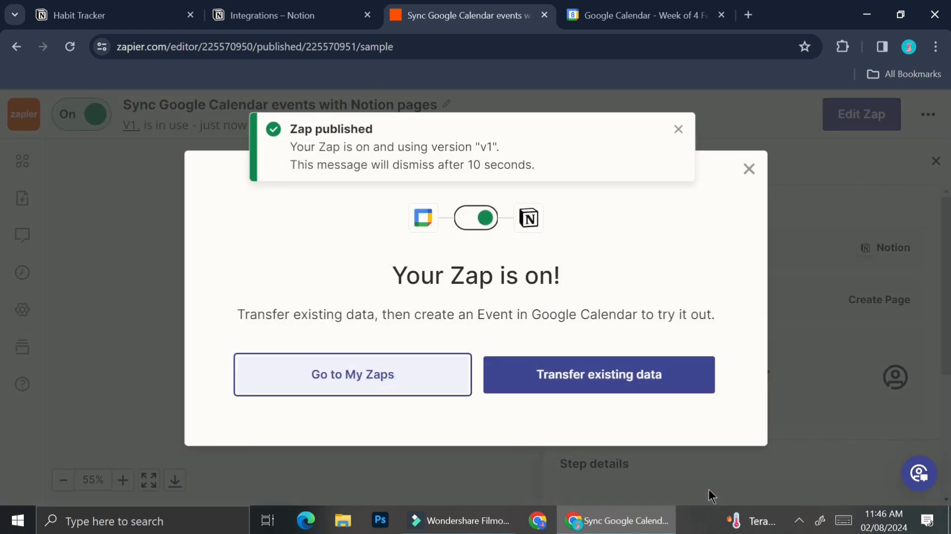
pyautogui.click(678, 131)
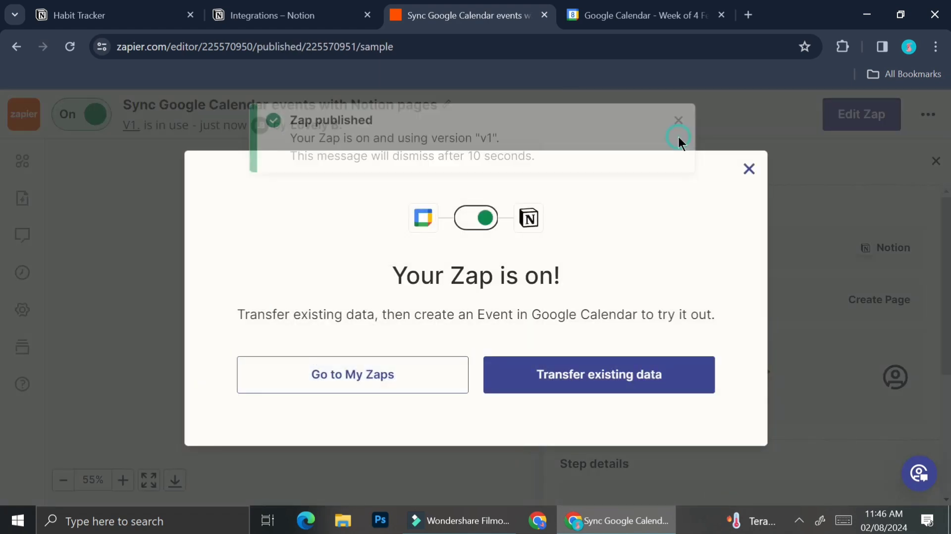
# Open the transfer of existing data and look through the loaded calendar event records, checking Google Calendar in between.
pyautogui.click(605, 381)
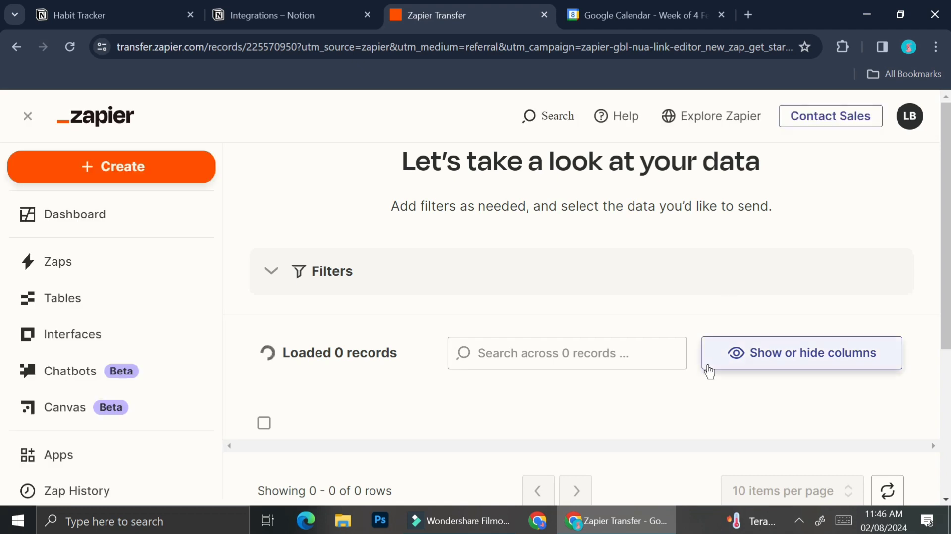
pyautogui.scroll(-3, 709, 372)
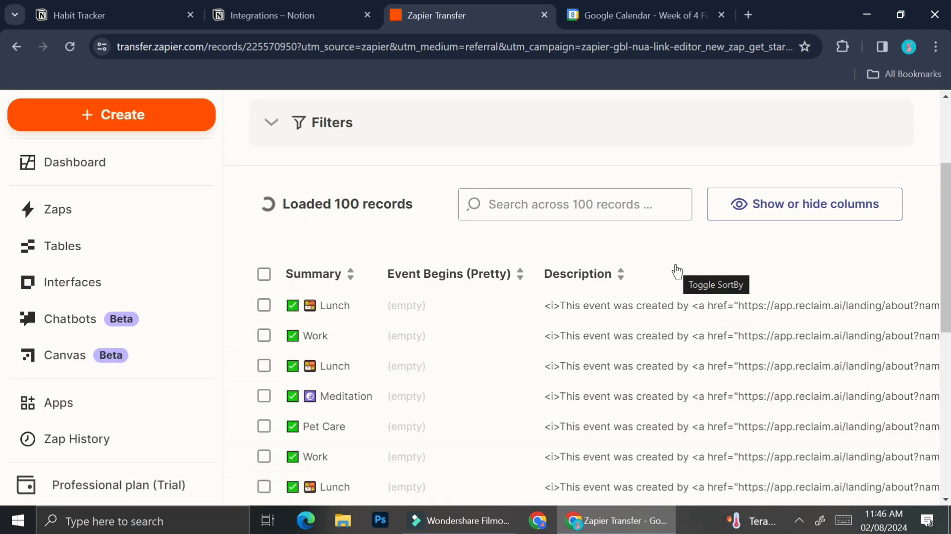
pyautogui.click(603, 14)
pyautogui.scroll(-6, 654, 319)
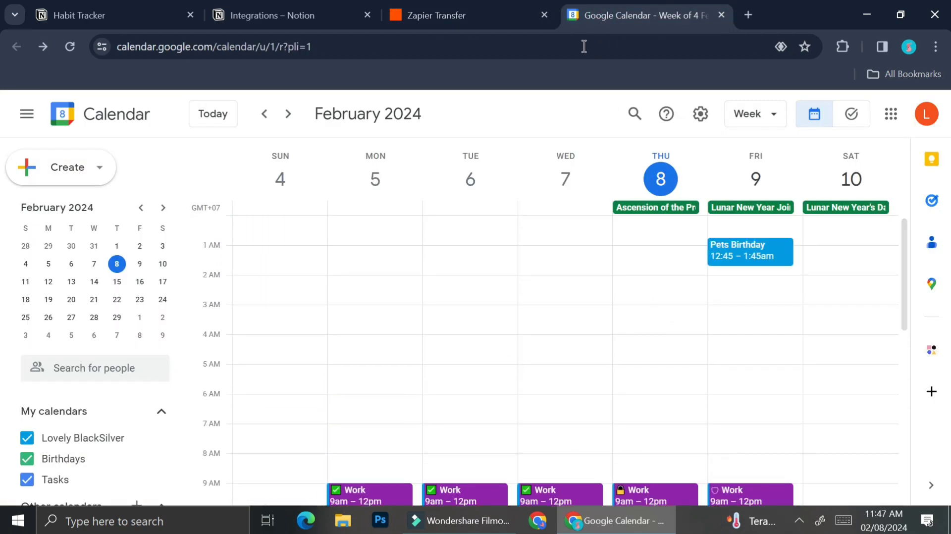
pyautogui.scroll(-3, 664, 402)
pyautogui.hotkey('ctrl', 'shift', 'Tab')
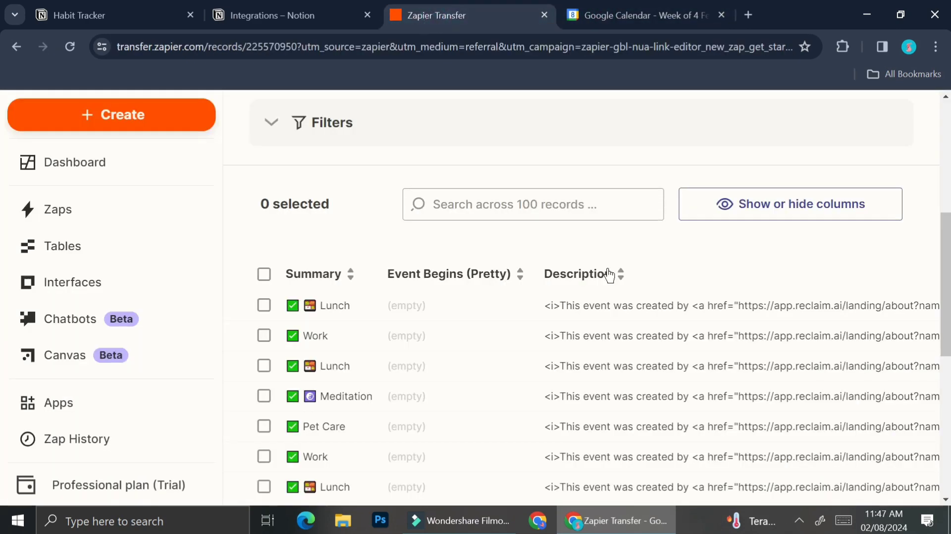
pyautogui.scroll(-5, 629, 331)
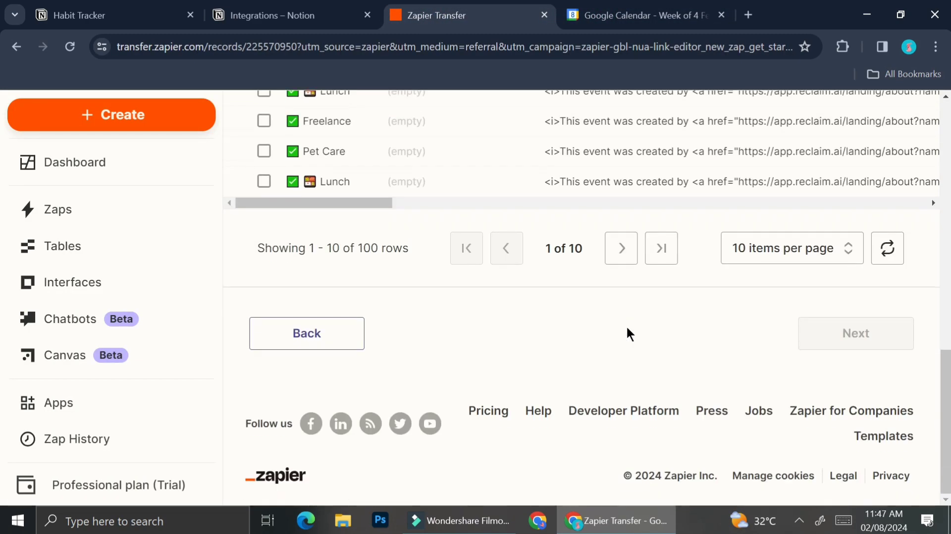
pyautogui.scroll(10, 627, 329)
pyautogui.scroll(-2, 627, 328)
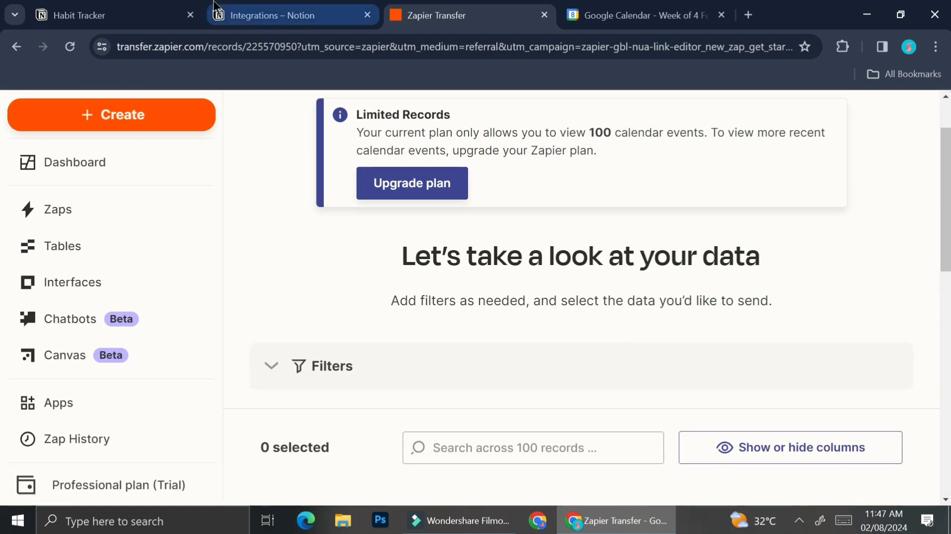
# Switch to the Habit Tracker page in Notion, close its settings, view the Pets Birthday subpage below the calendar and return.
pyautogui.click(132, 14)
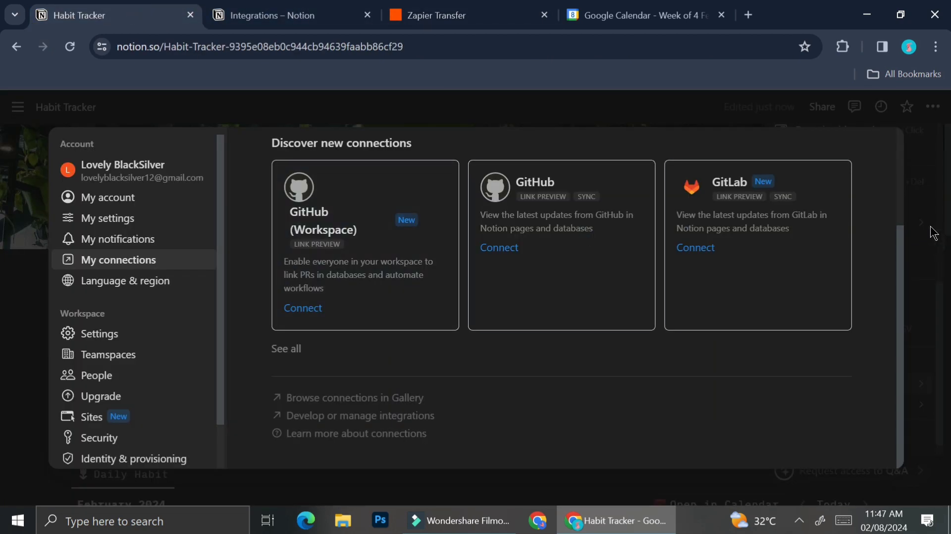
pyautogui.click(933, 233)
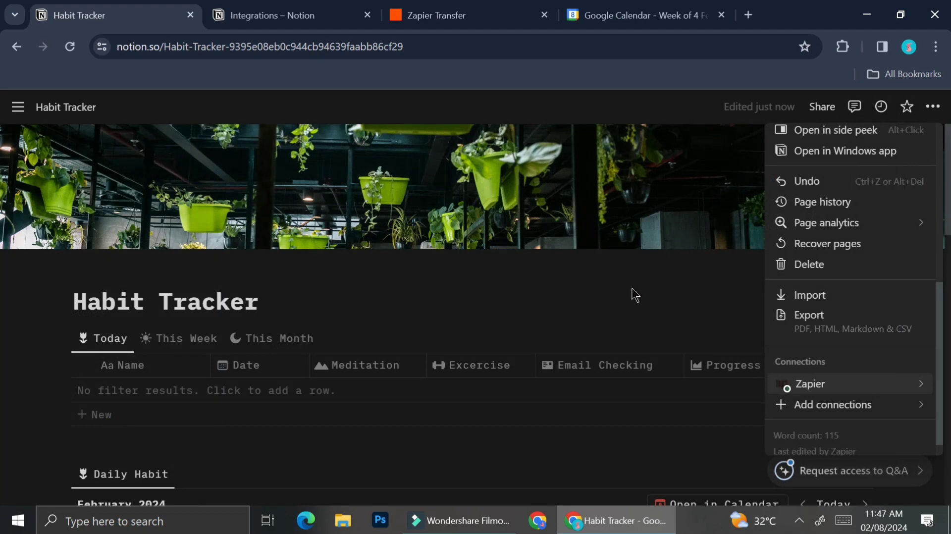
pyautogui.click(630, 303)
pyautogui.scroll(-20, 632, 297)
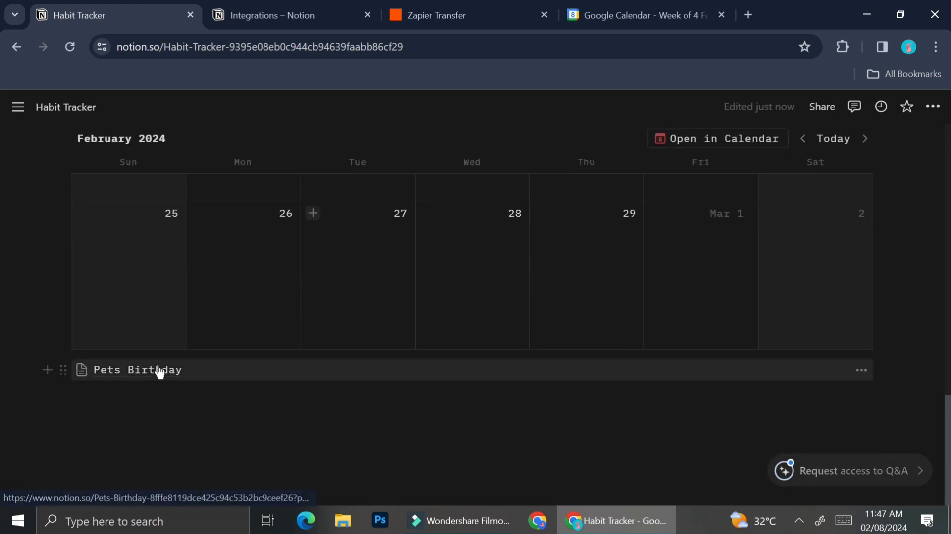
pyautogui.click(145, 371)
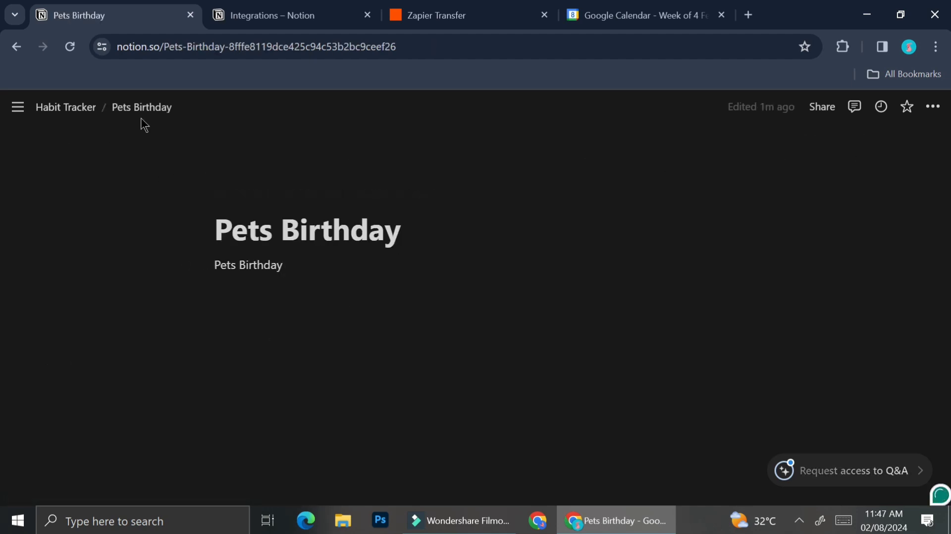
pyautogui.click(20, 51)
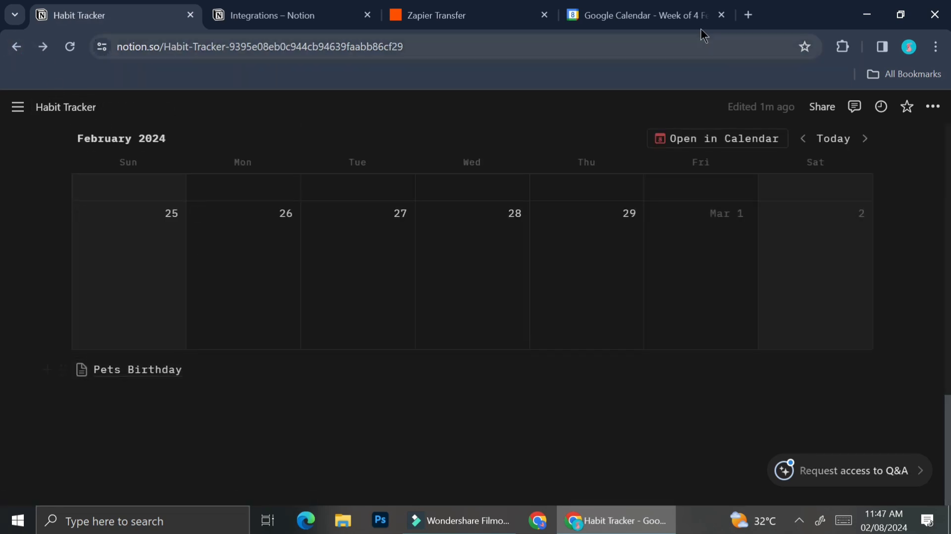
# Switch to Google Calendar and start a Company's Dinner event on Saturday, 10 February, 1:00am to 2:00am, with the location New York, NY, USA.
pyautogui.click(680, 11)
pyautogui.scroll(3, 681, 282)
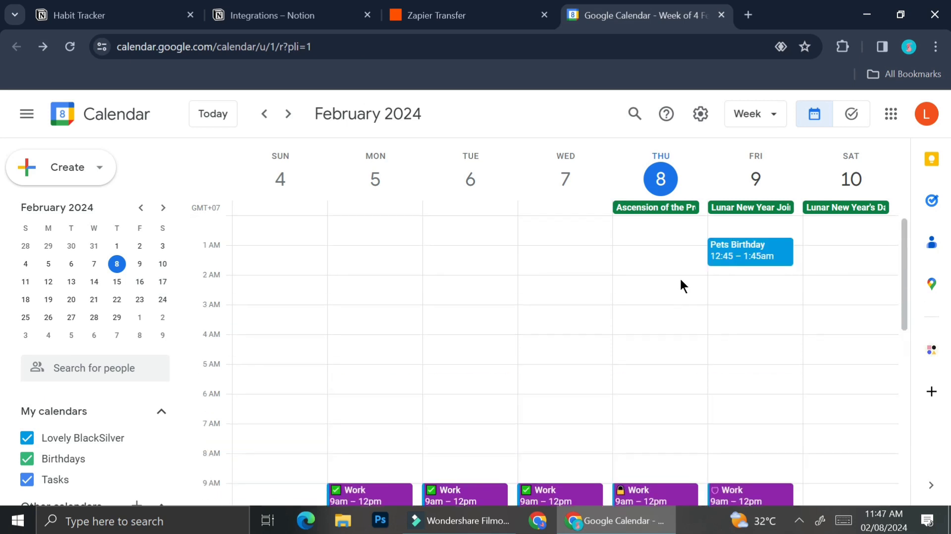
pyautogui.click(849, 260)
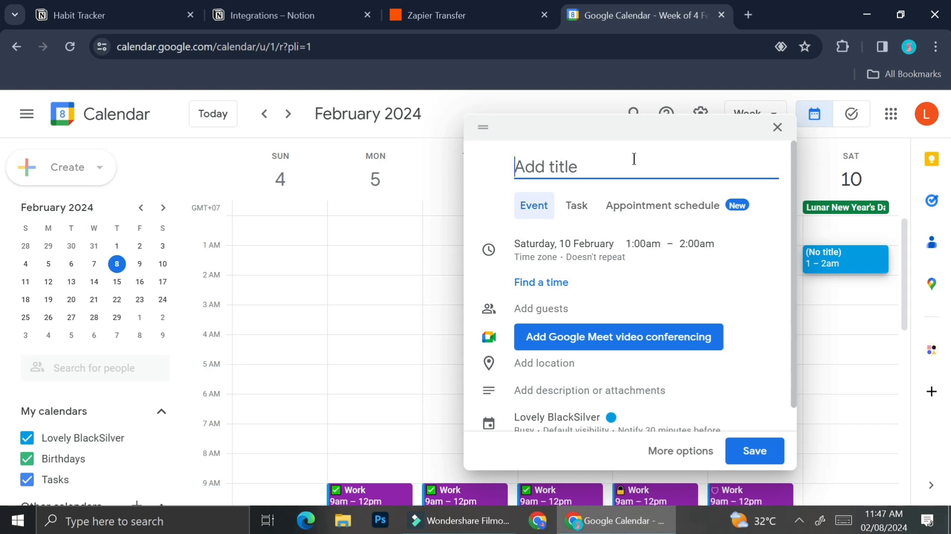
pyautogui.write("Company's Dinner")
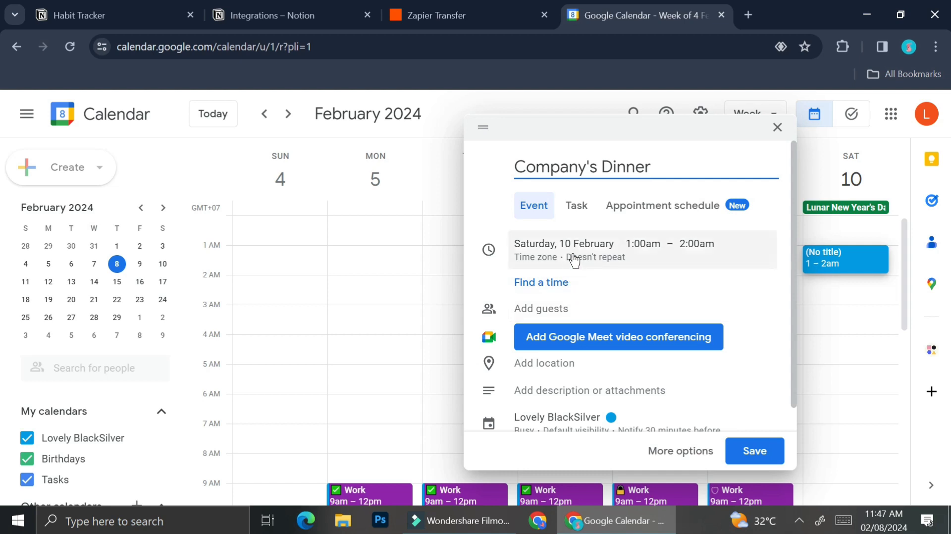
pyautogui.click(558, 366)
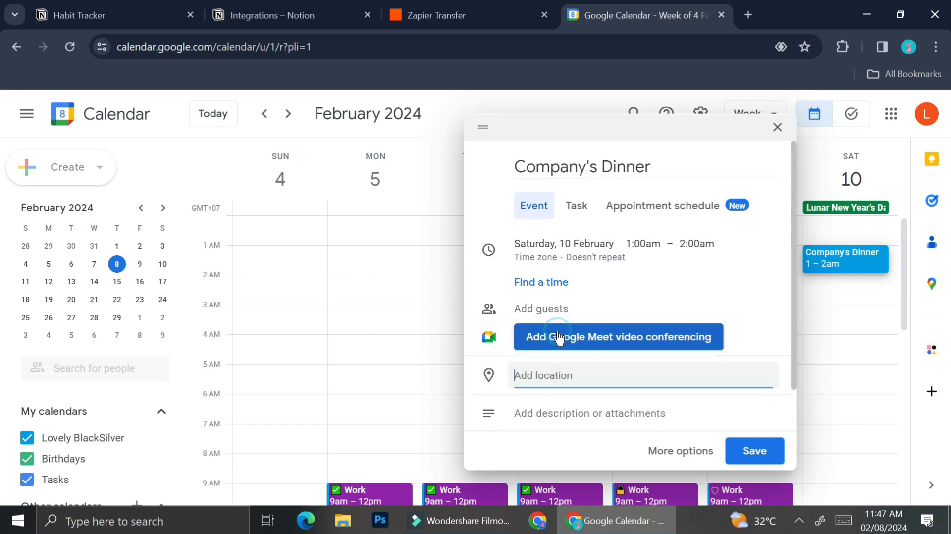
pyautogui.write('New')
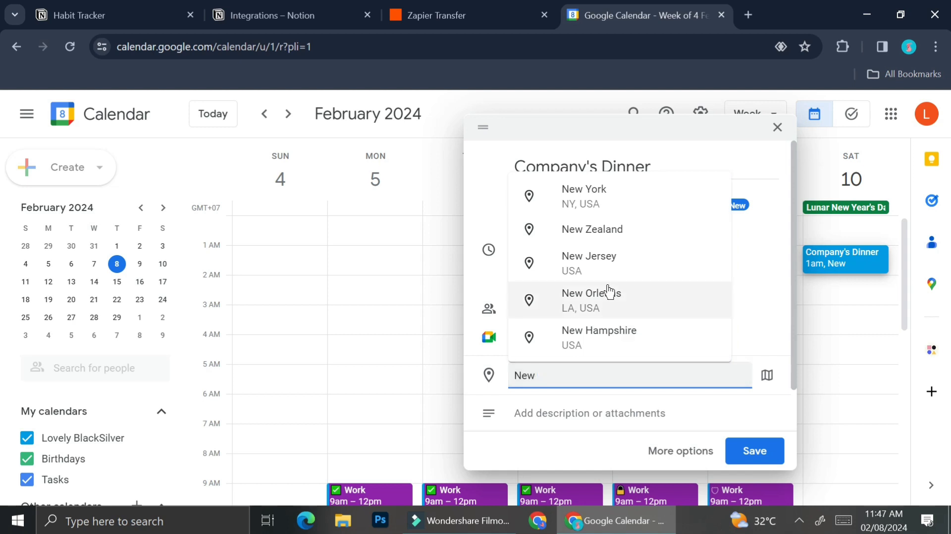
pyautogui.click(602, 205)
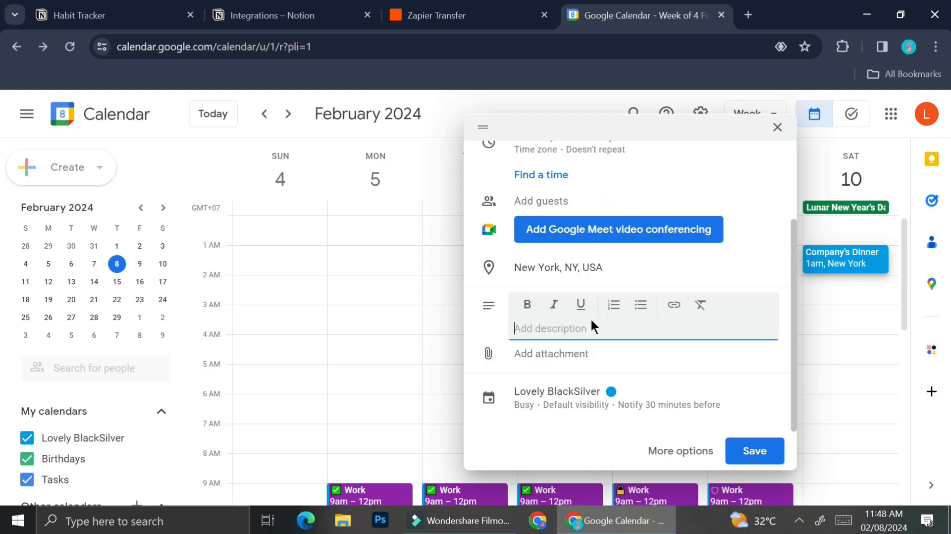
# Add the description "Dresscode : Black and White" to the Company's Dinner event and save it.
pyautogui.write('Diner==')
pyautogui.press('BackSpace')
pyautogui.press('BackSpace')
pyautogui.press('BackSpace')
pyautogui.press('BackSpace')
pyautogui.write('ner')
pyautogui.press('BackSpace')
pyautogui.press('BackSpace')
pyautogui.press('BackSpace')
pyautogui.press('BackSpace')
pyautogui.press('BackSpace')
pyautogui.press('BackSpace')
pyautogui.write('Dresscode')
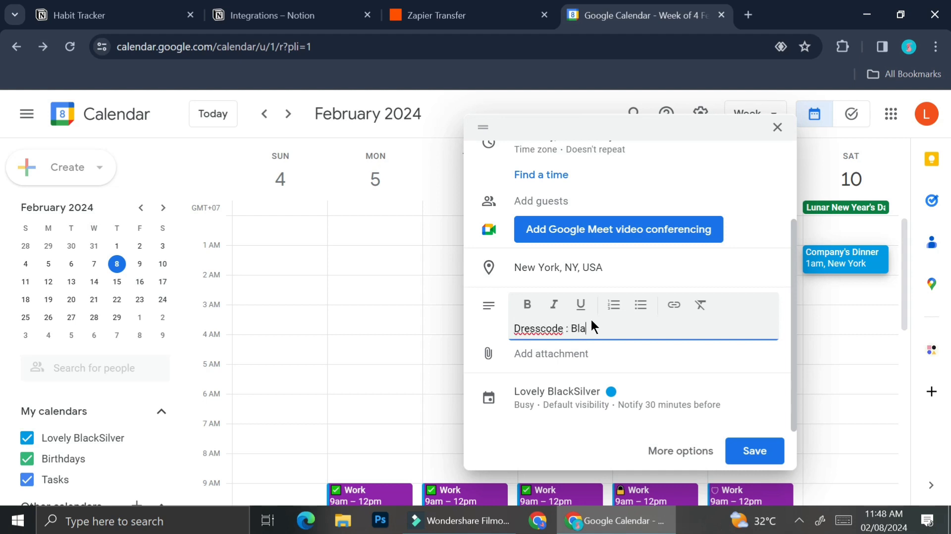
pyautogui.write(' : Black and White')
pyautogui.click(756, 449)
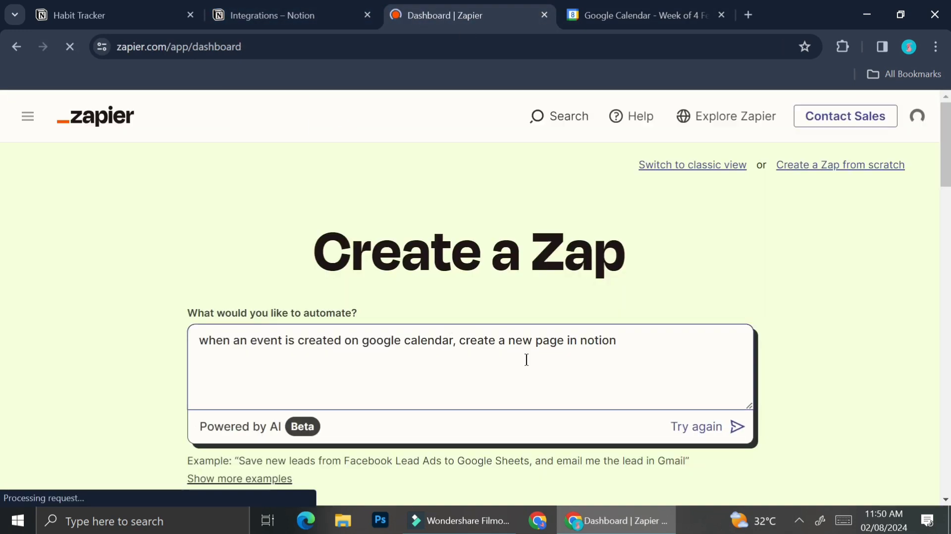
# In Zapier, open the suggested Zap "Sync Google Calendar events with Notion pages", choose the trigger's calendar and continue to the trigger test.
pyautogui.scroll(-5, 743, 347)
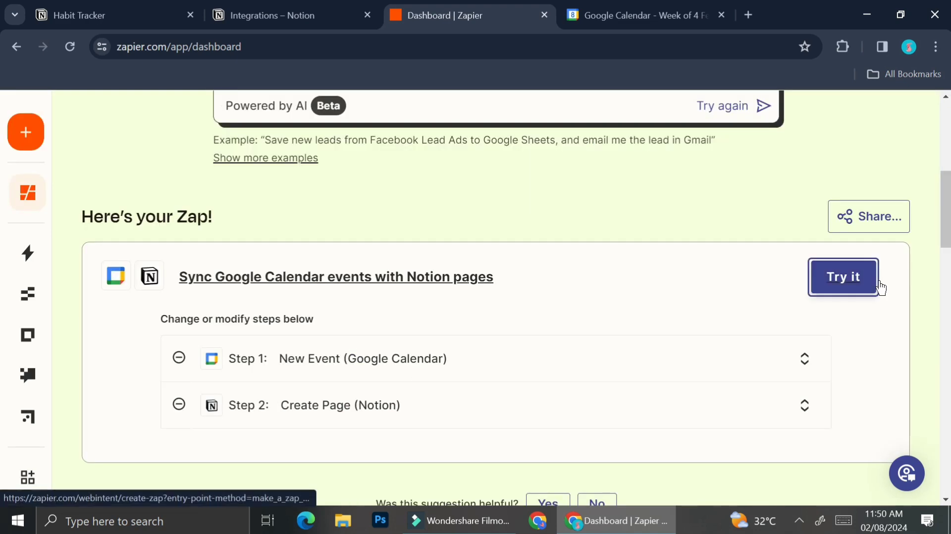
pyautogui.click(842, 335)
pyautogui.click(830, 289)
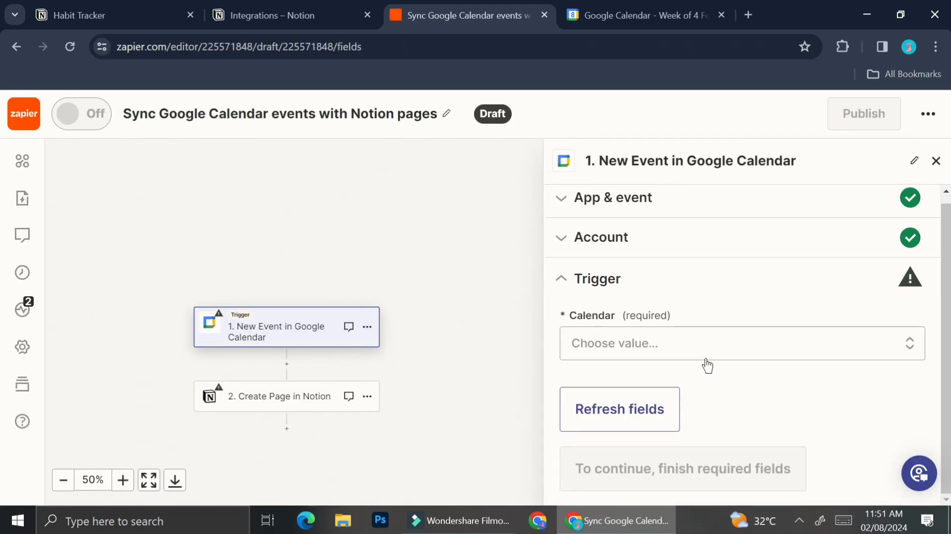
pyautogui.click(706, 360)
pyautogui.click(728, 425)
pyautogui.click(747, 424)
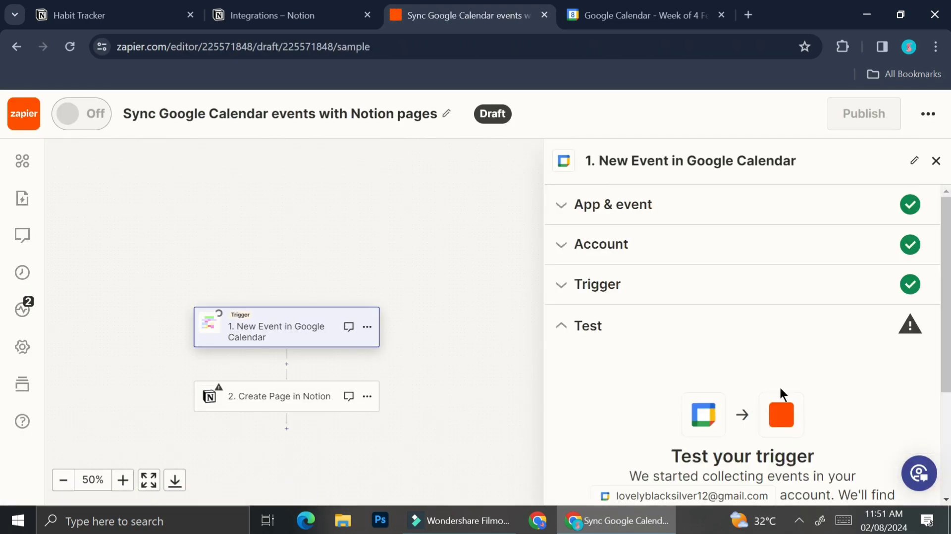
# Test the New Event trigger, review the Event B record and continue with it to the Notion step.
pyautogui.scroll(-5, 881, 430)
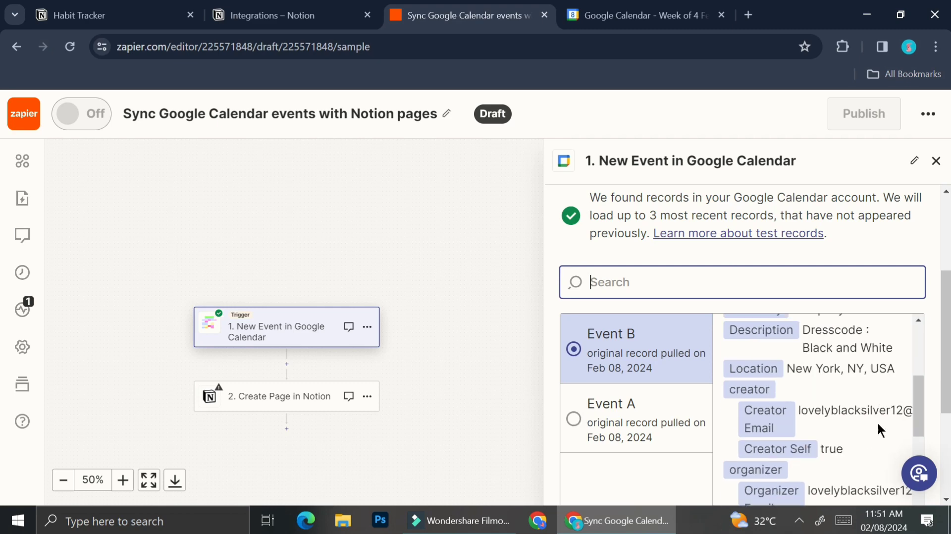
pyautogui.scroll(-2, 846, 244)
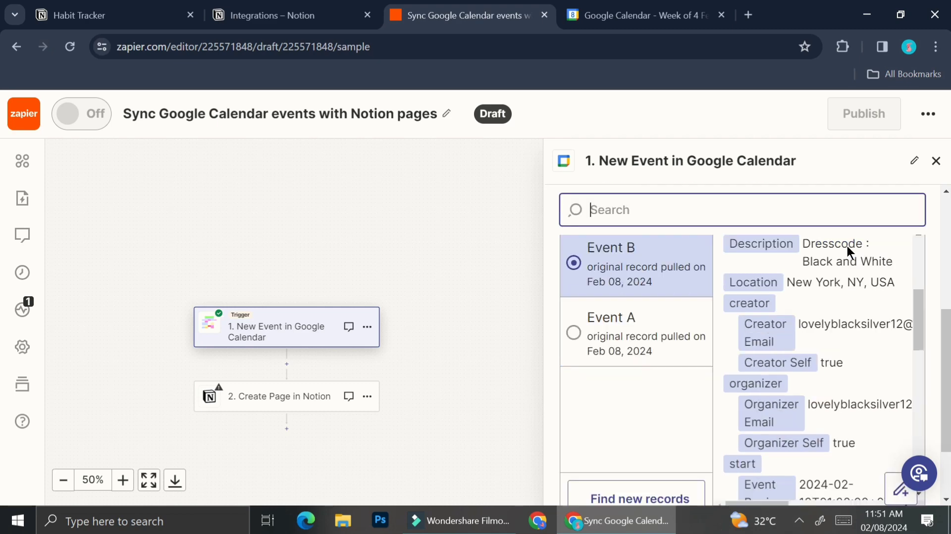
pyautogui.scroll(-2, 847, 246)
pyautogui.click(694, 468)
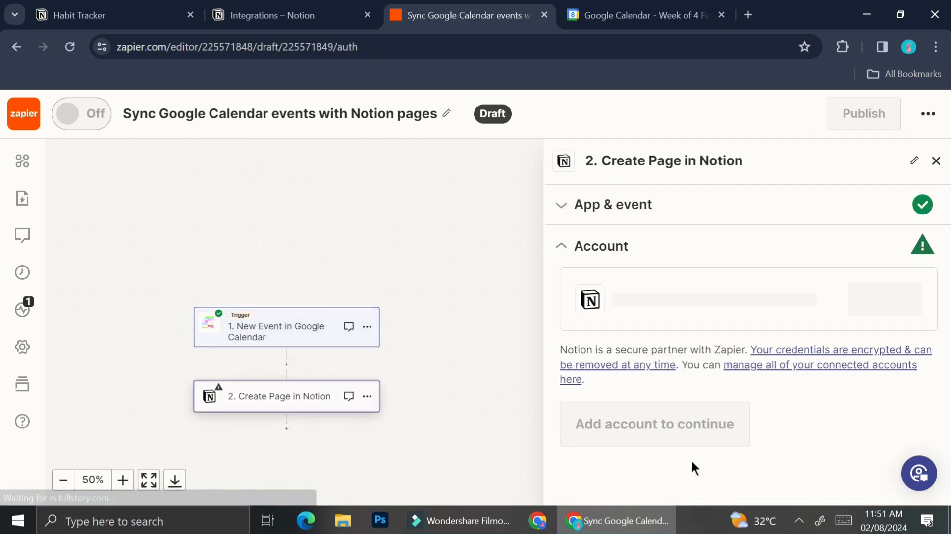
# Select the connected Notion account for the Create Page step and set Company's Dinner as the parent page.
pyautogui.click(880, 305)
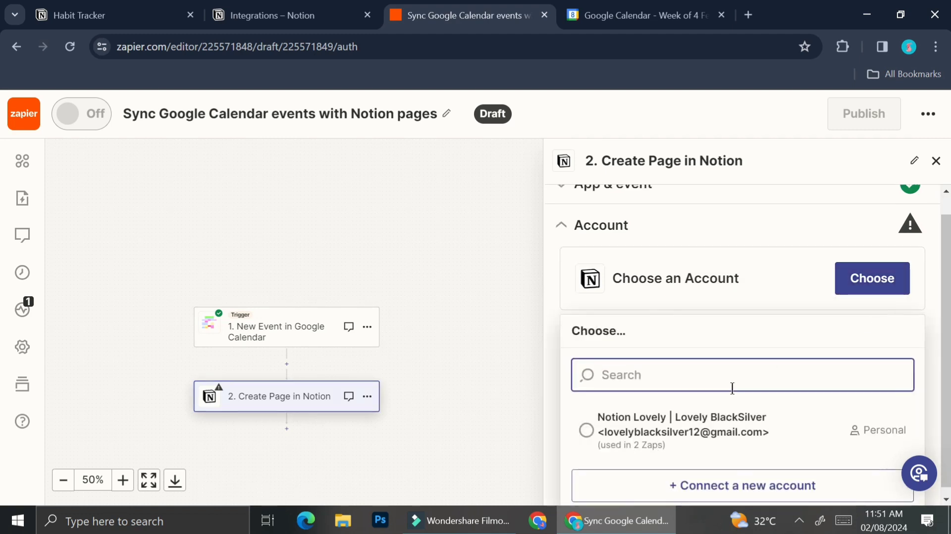
pyautogui.click(604, 420)
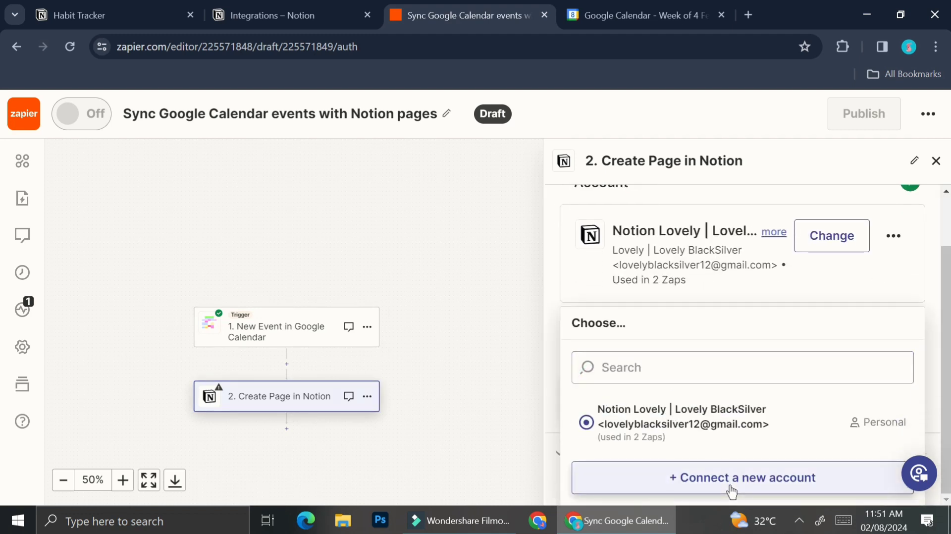
pyautogui.click(627, 433)
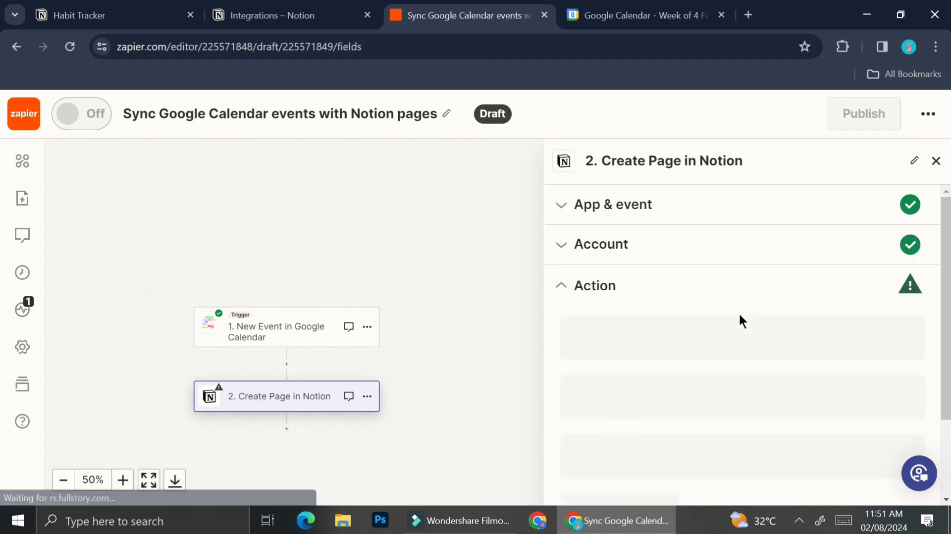
pyautogui.click(752, 276)
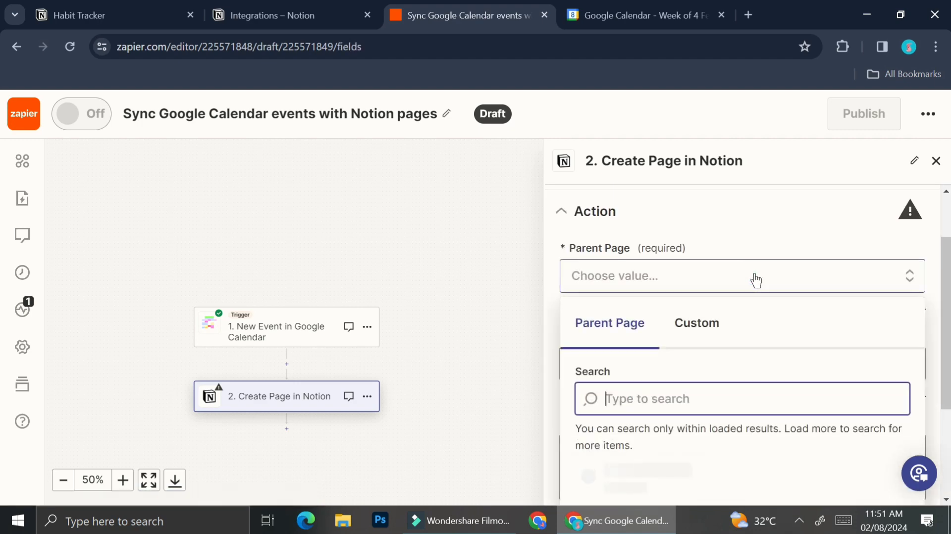
pyautogui.scroll(-3, 686, 401)
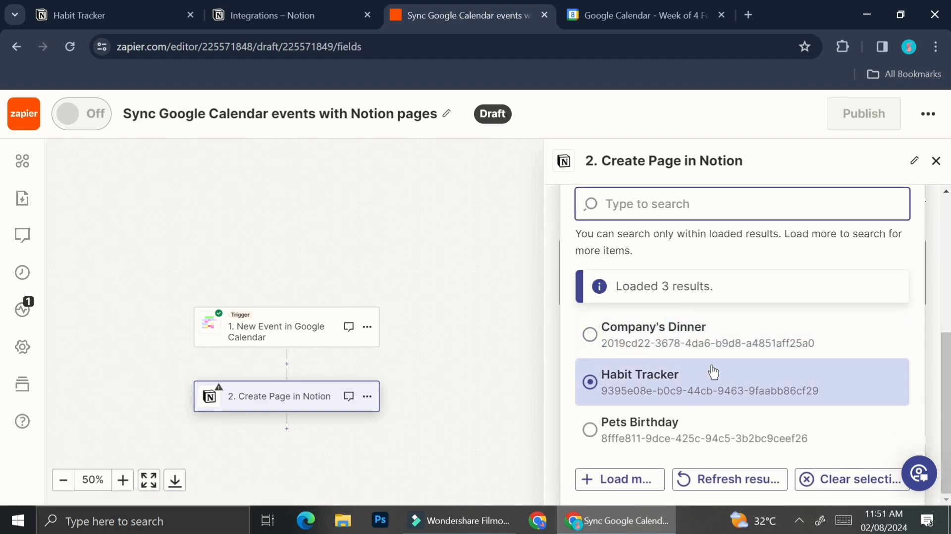
pyautogui.click(721, 349)
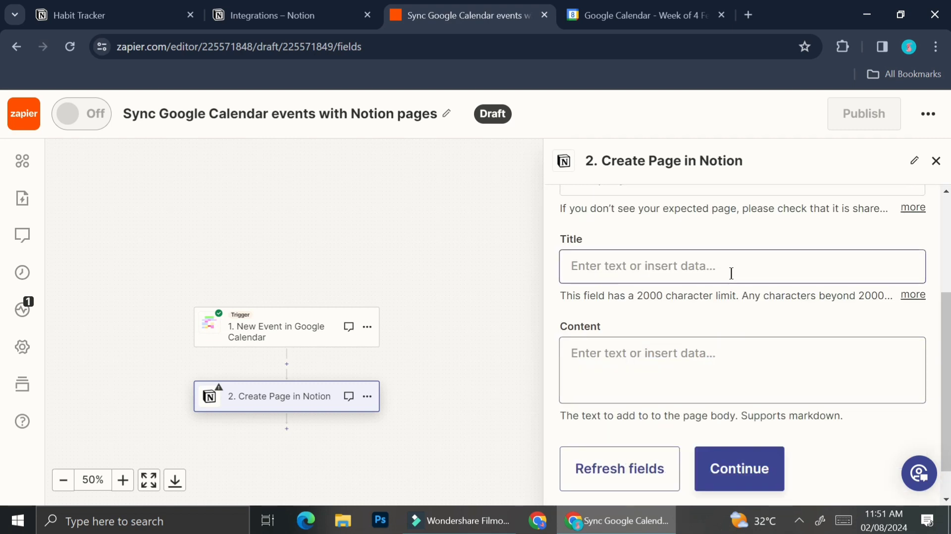
# Map the Title of the Notion page to the calendar event's Summary.
pyautogui.click(708, 342)
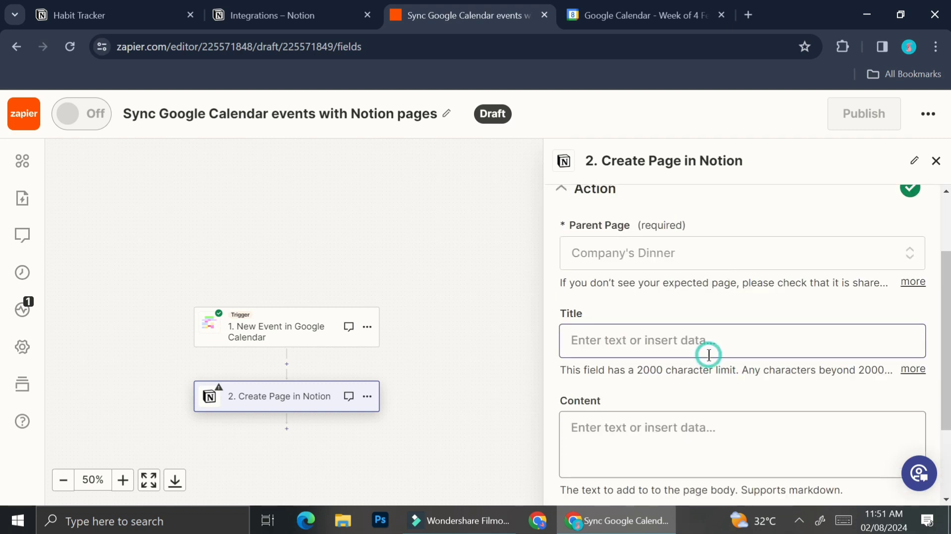
pyautogui.scroll(-3, 708, 343)
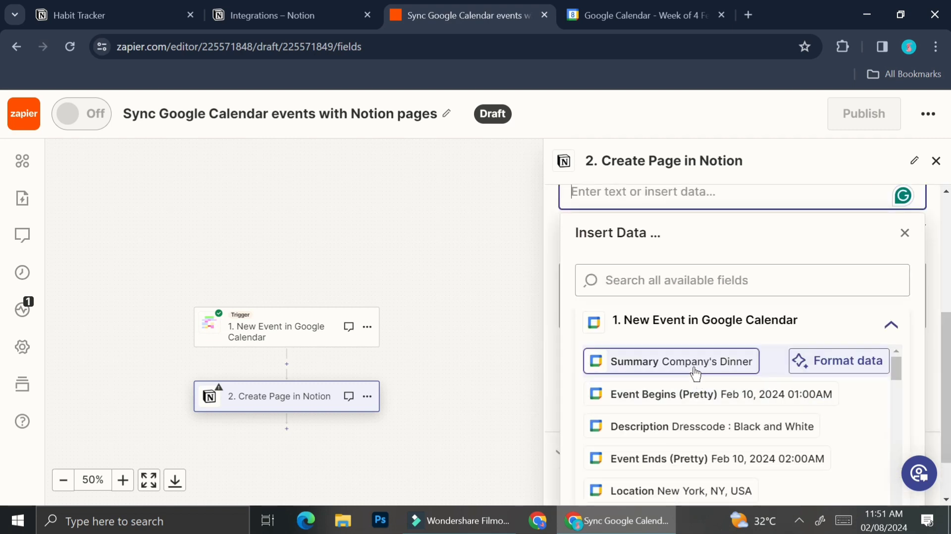
pyautogui.click(696, 373)
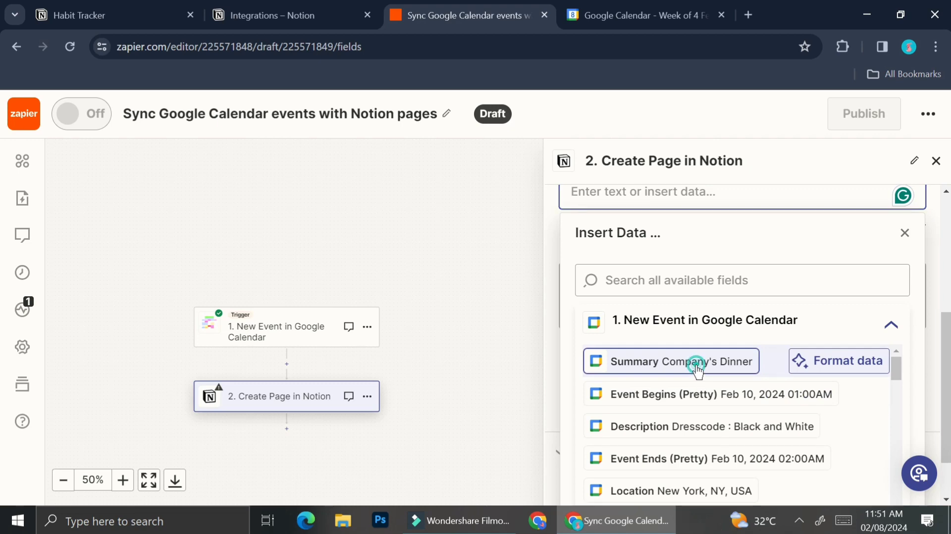
pyautogui.click(907, 232)
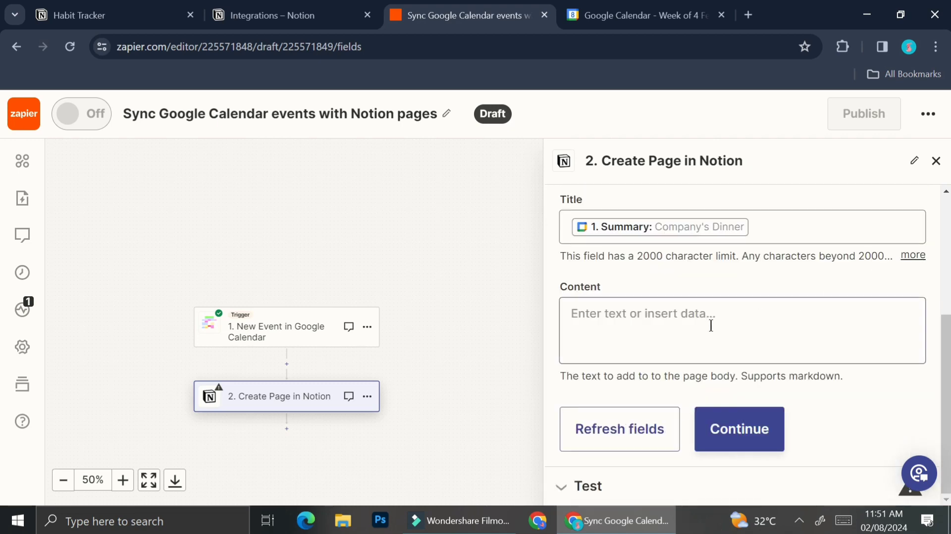
# Fill the Notion page's Content with the event's Summary, Event Begins (Pretty), Description, Event Ends (Pretty) and Location fields.
pyautogui.click(680, 328)
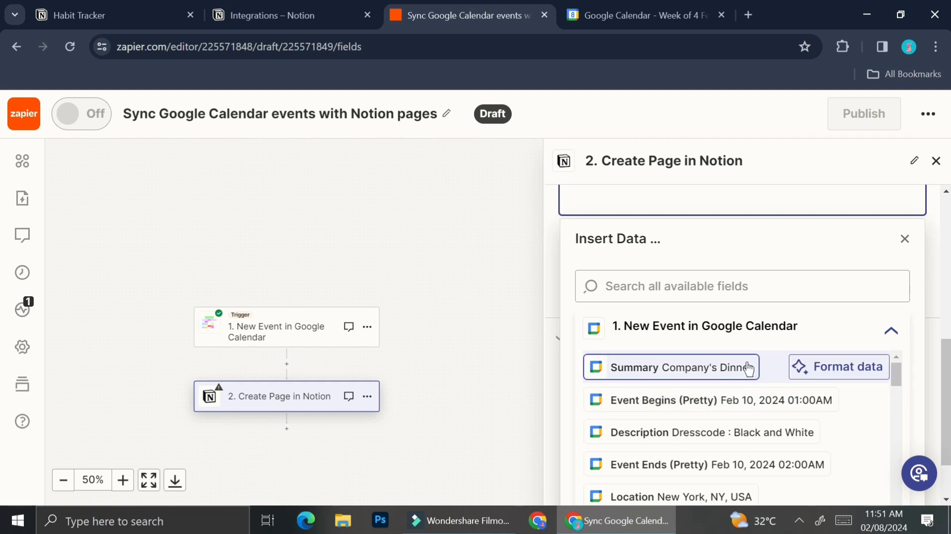
pyautogui.click(679, 370)
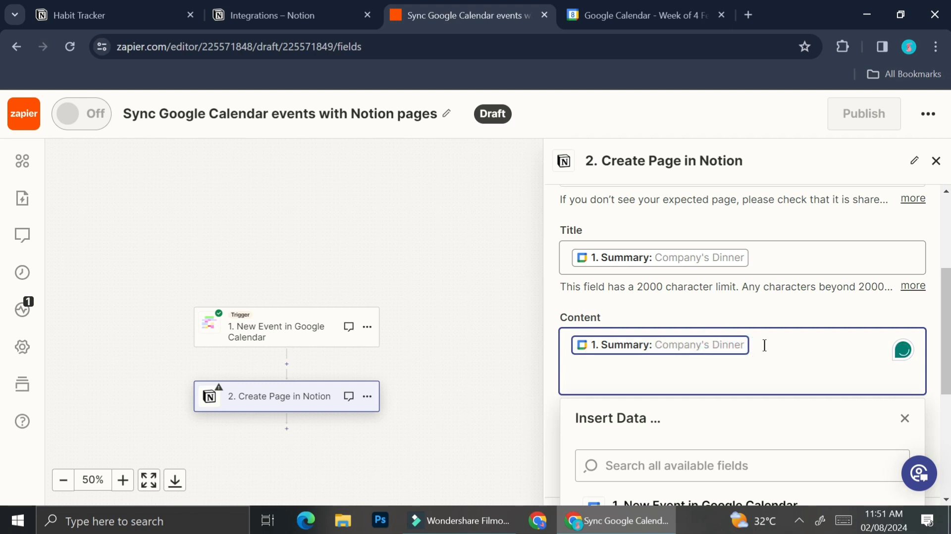
pyautogui.scroll(-3, 798, 350)
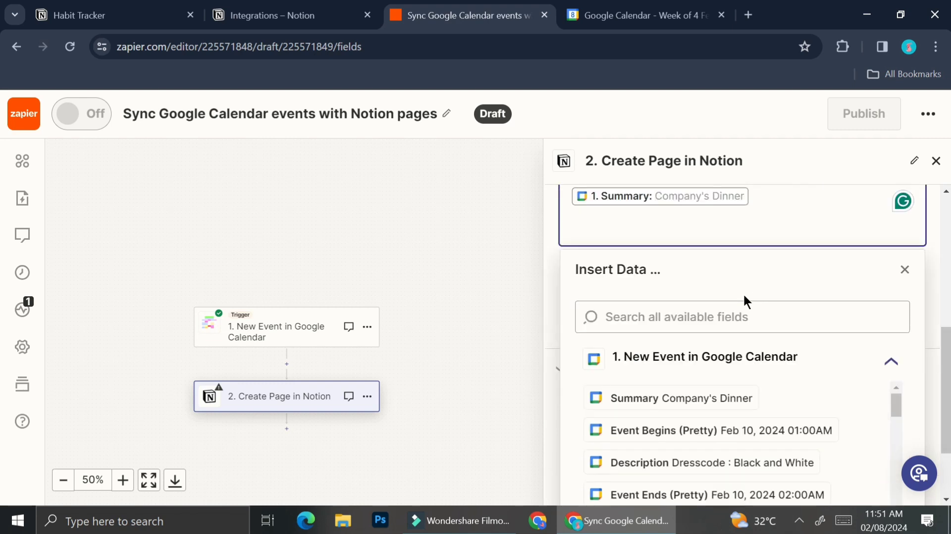
pyautogui.click(703, 435)
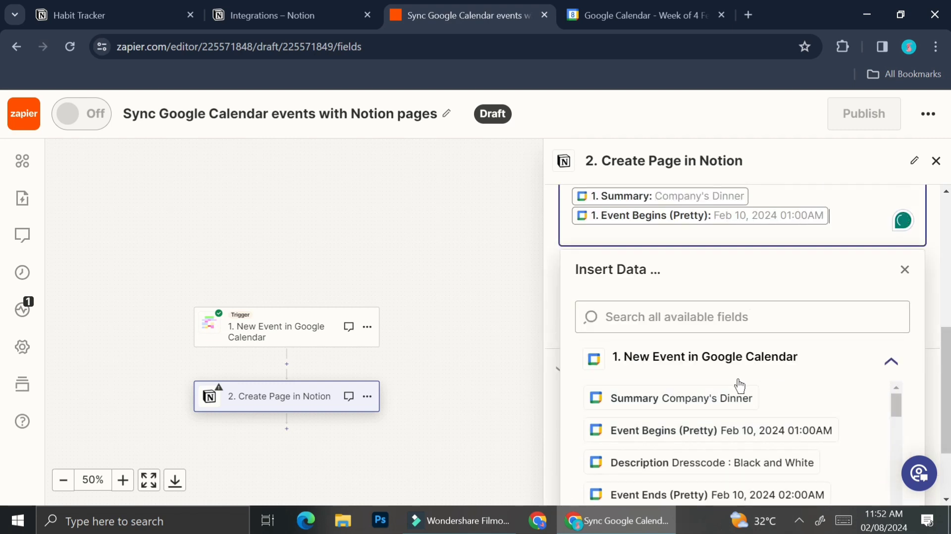
pyautogui.click(707, 463)
pyautogui.scroll(-3, 713, 436)
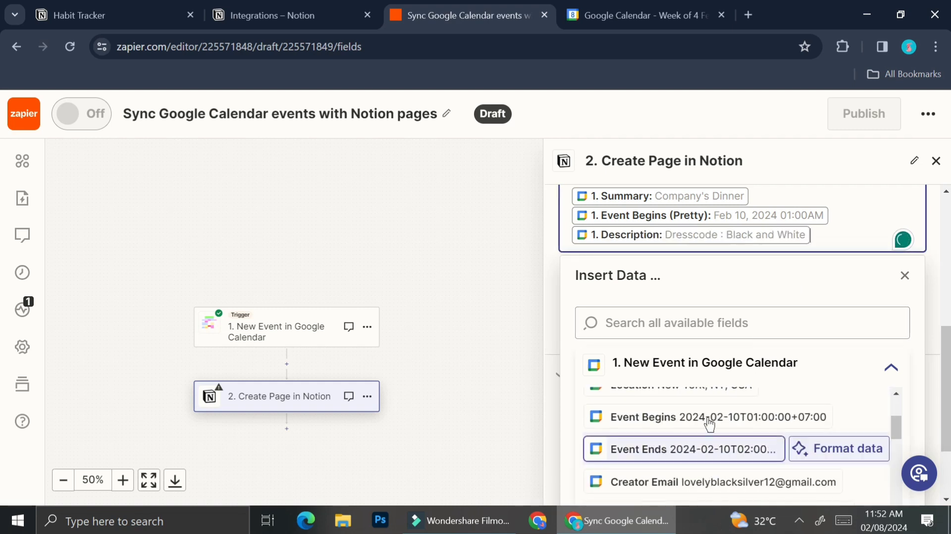
pyautogui.scroll(2, 709, 425)
pyautogui.click(700, 435)
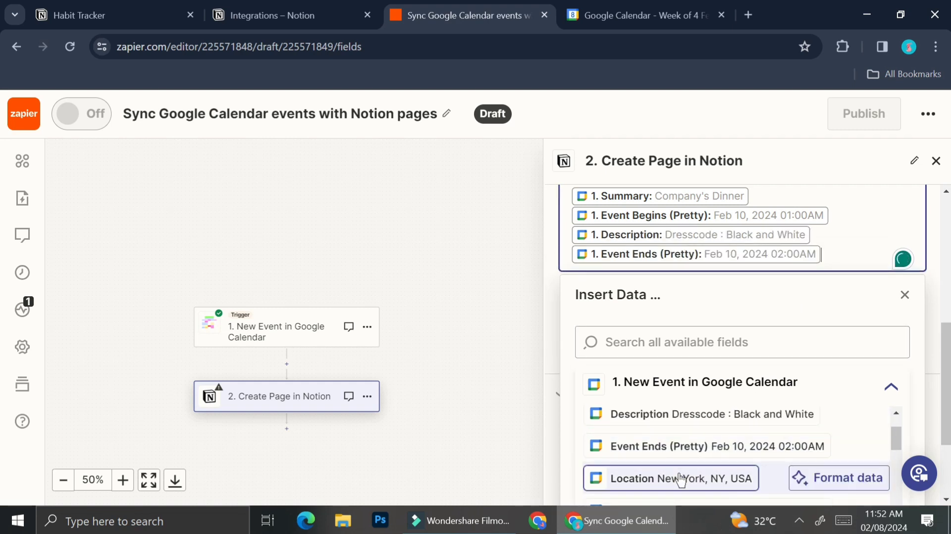
pyautogui.click(681, 480)
pyautogui.click(563, 310)
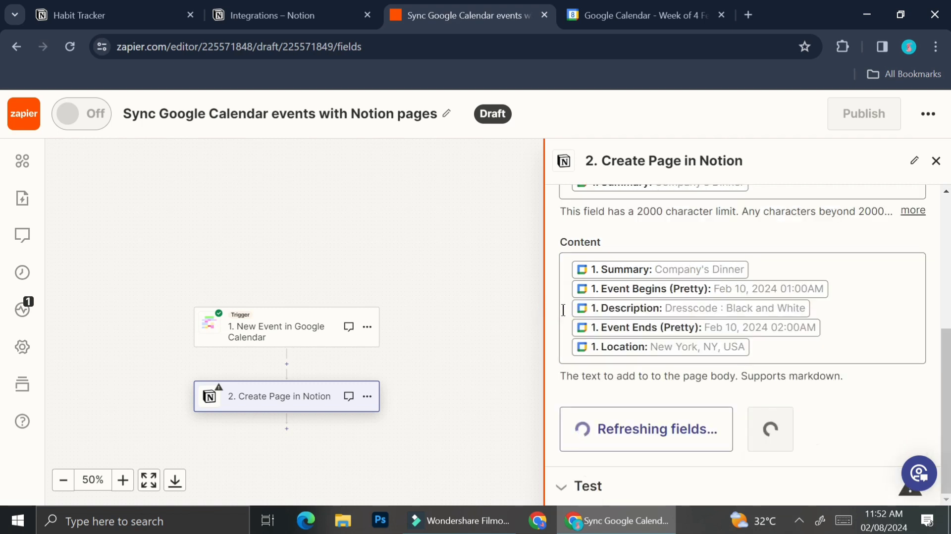
# Continue to the test of the Create Page in Notion step, run it and look through the returned page data.
pyautogui.click(738, 429)
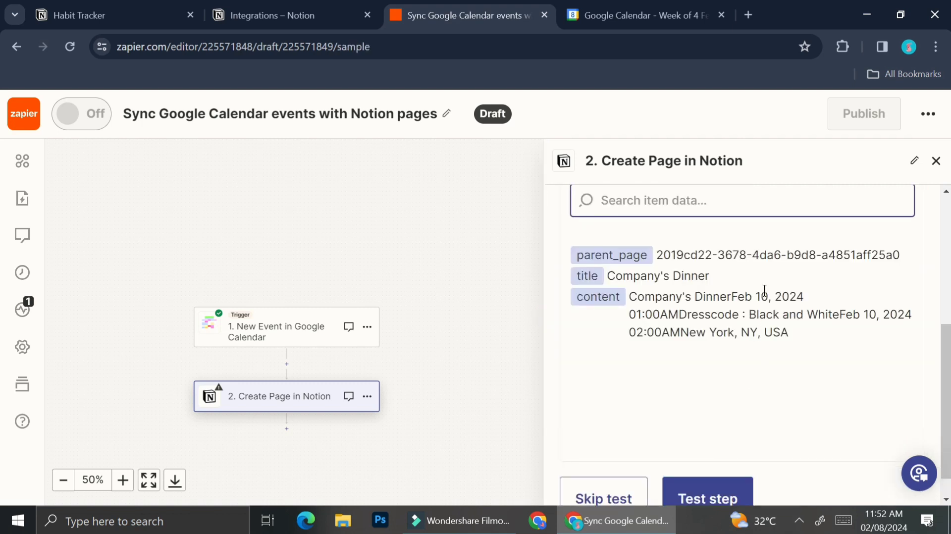
pyautogui.scroll(-1, 696, 447)
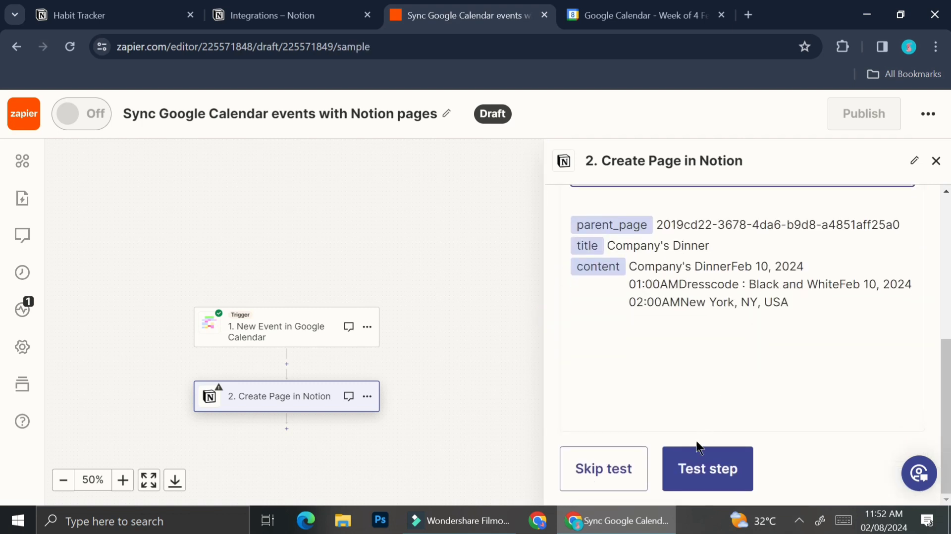
pyautogui.click(686, 470)
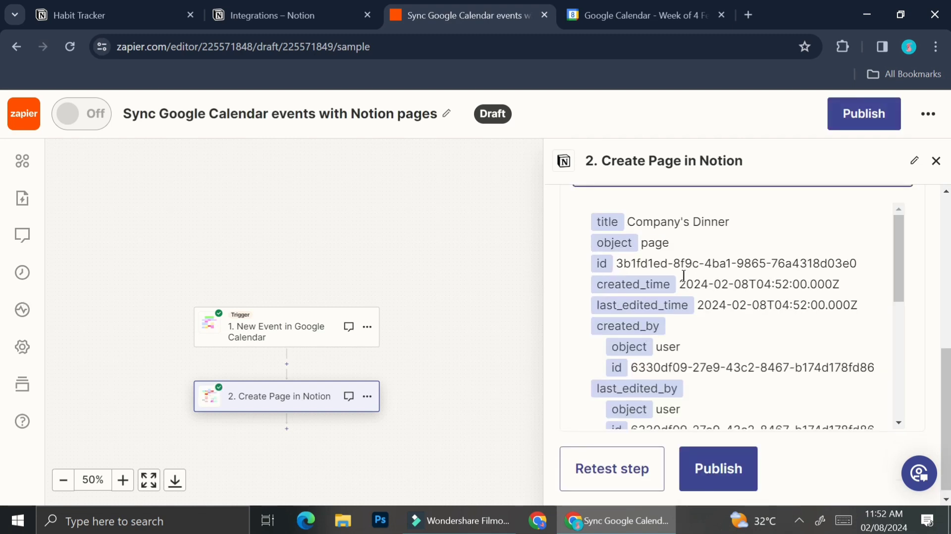
pyautogui.scroll(-5, 764, 347)
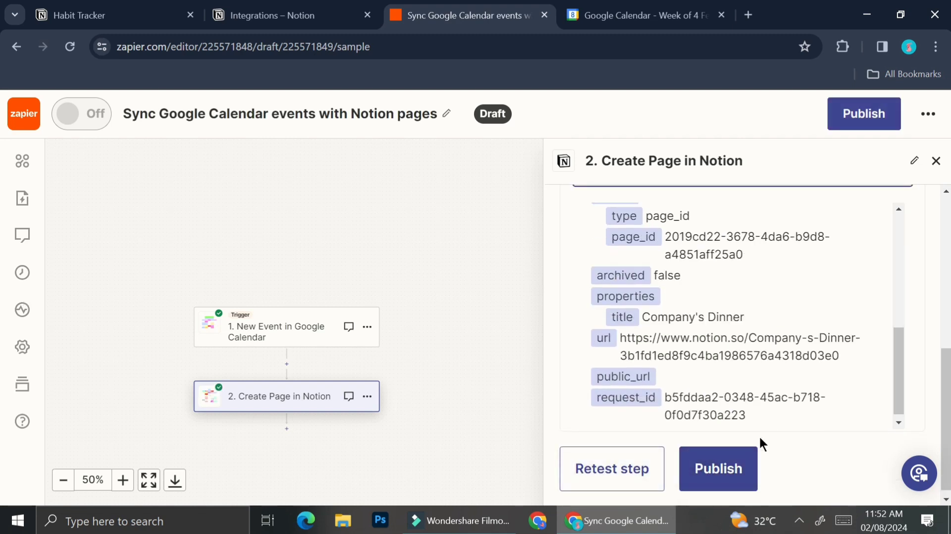
# Publish the Zap that syncs Google Calendar events with Notion pages and dismiss the publication notice.
pyautogui.click(730, 478)
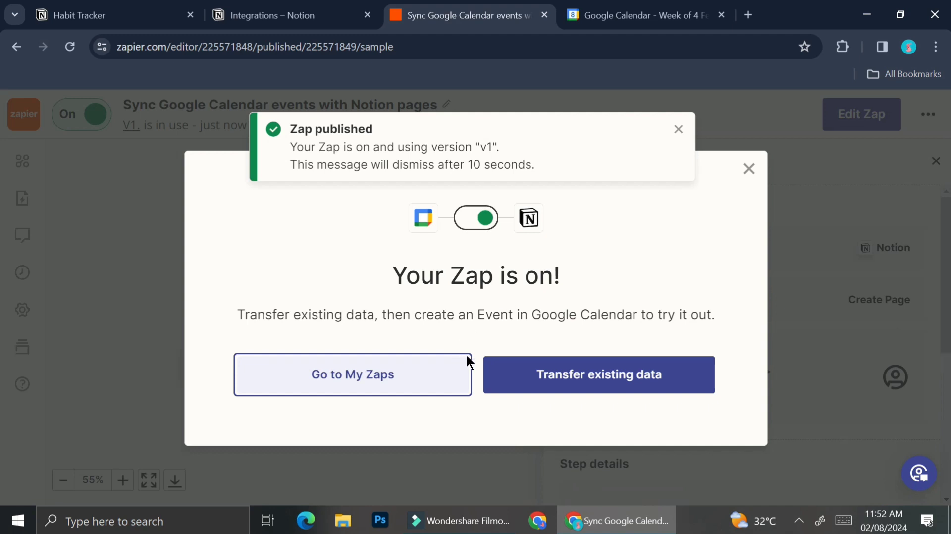
pyautogui.click(679, 129)
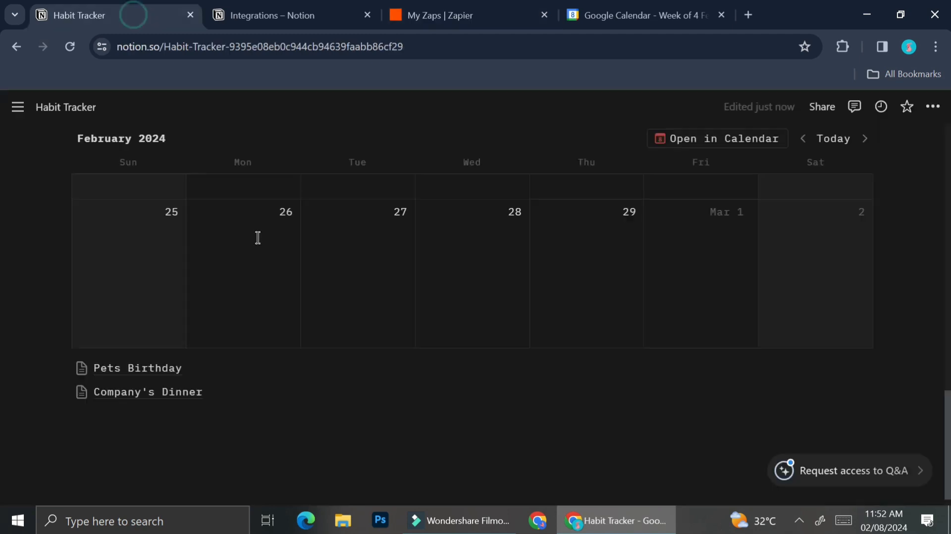
# Switch to Notion, check the event details on the Company's Dinner subpage, and return to the page list on Habit Tracker.
pyautogui.click(176, 393)
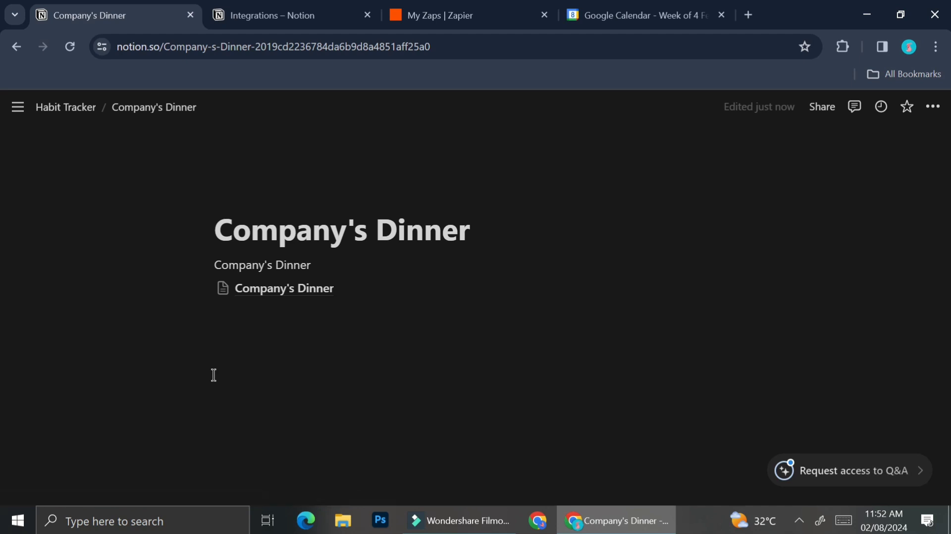
pyautogui.click(298, 290)
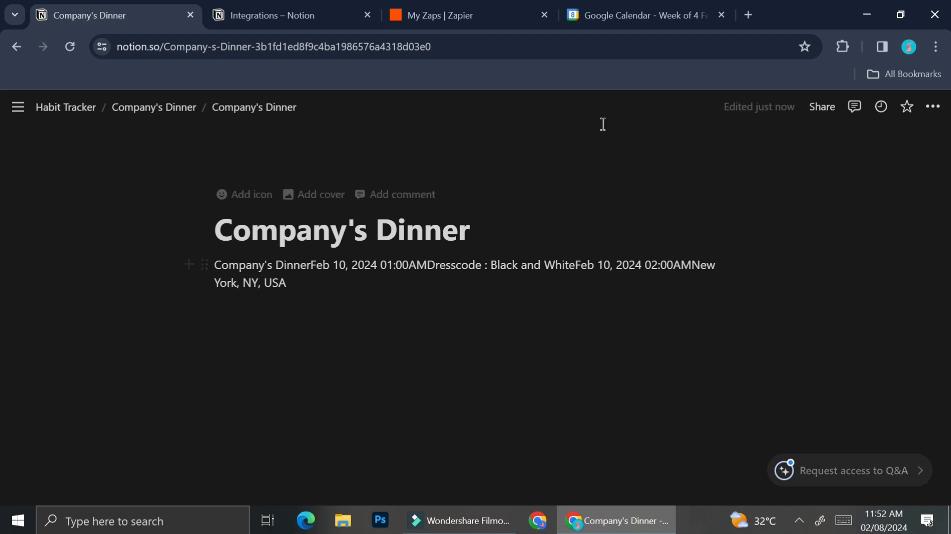
pyautogui.click(66, 108)
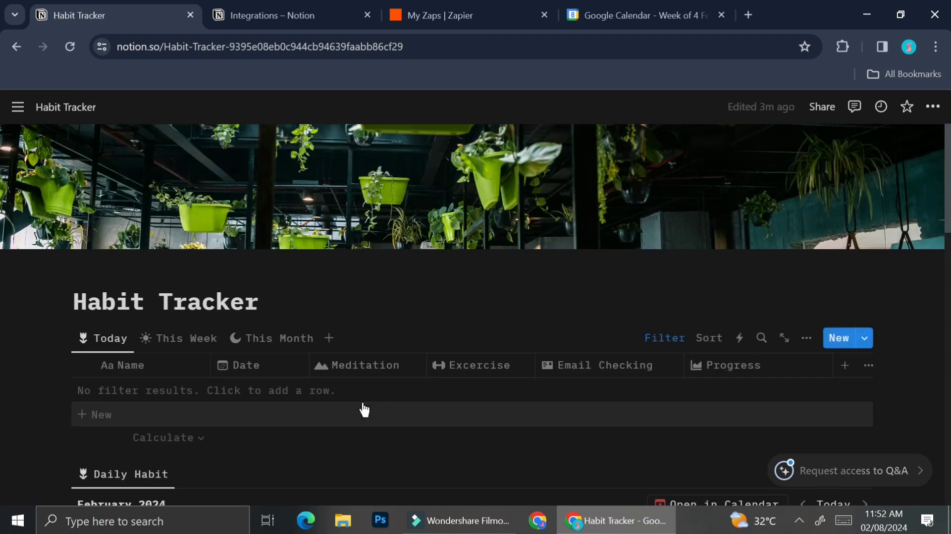
pyautogui.scroll(-15, 367, 396)
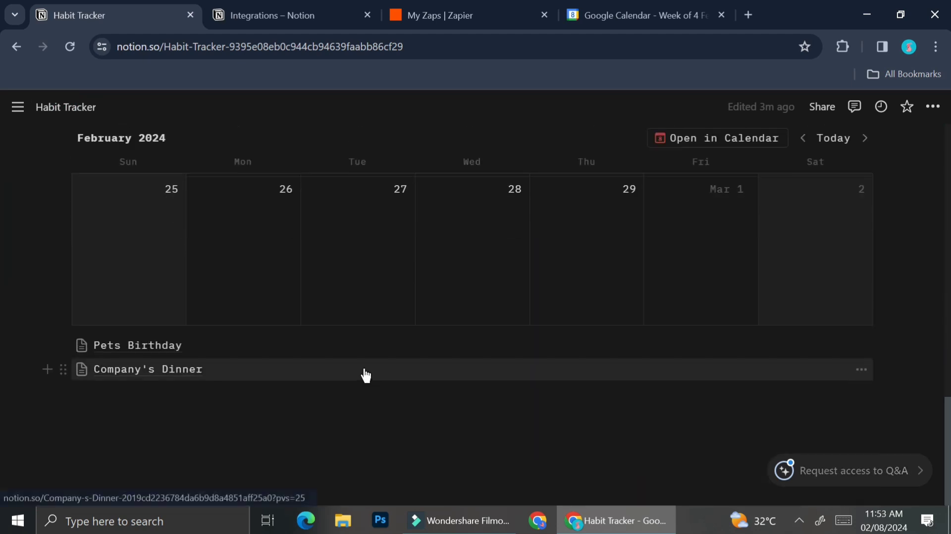